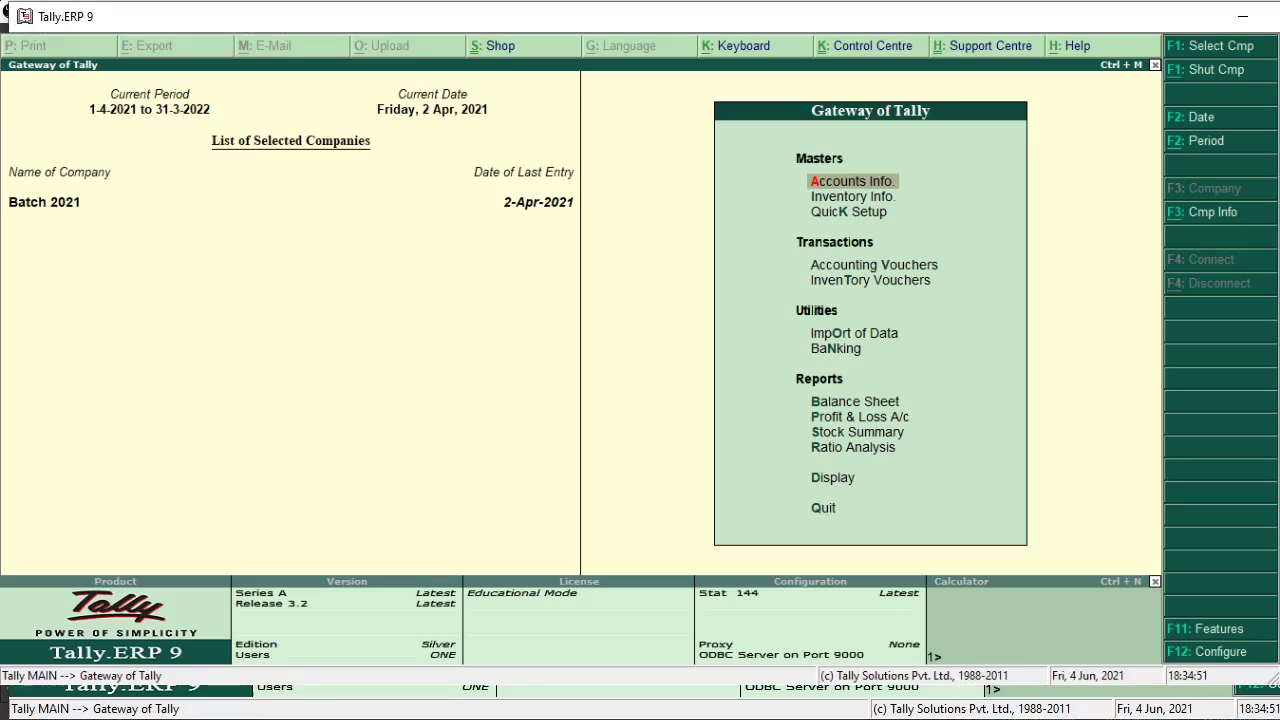
# Go from Gateway of Tally to Accounts Info. > Voucher Types.
pyautogui.click(946, 547)
pyautogui.press('Return')
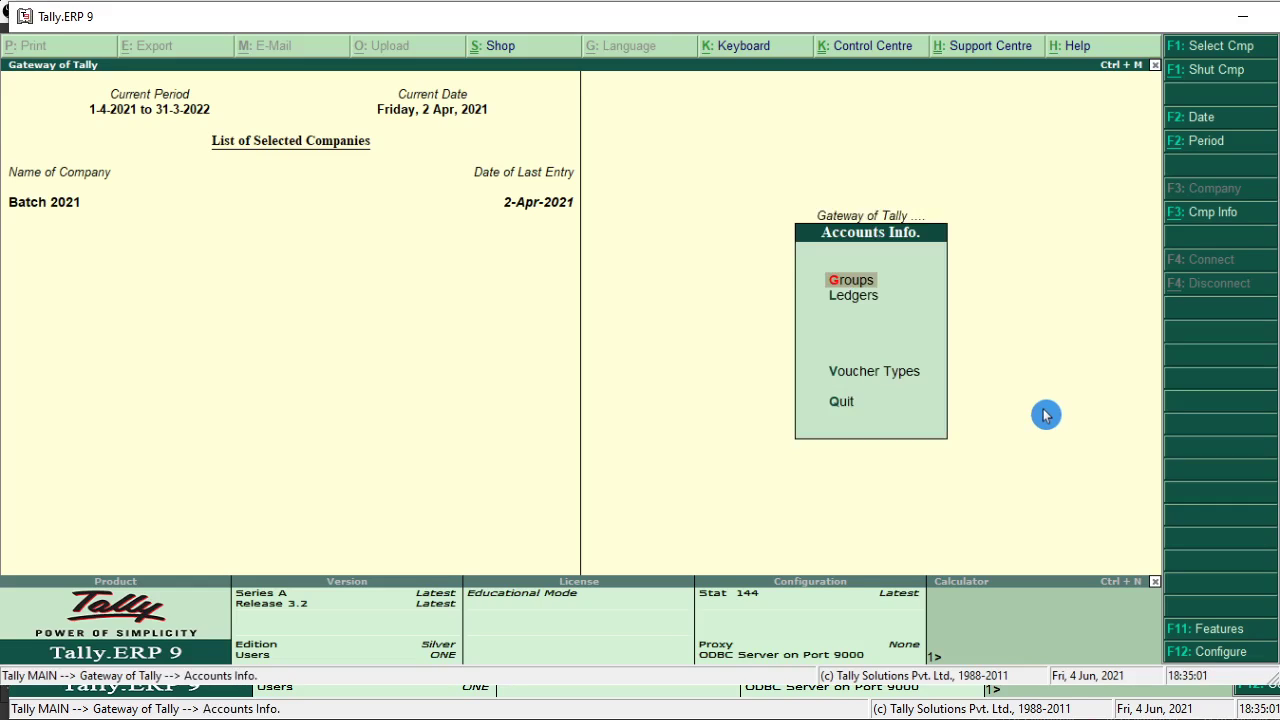
pyautogui.press('Down')
pyautogui.press('Down')
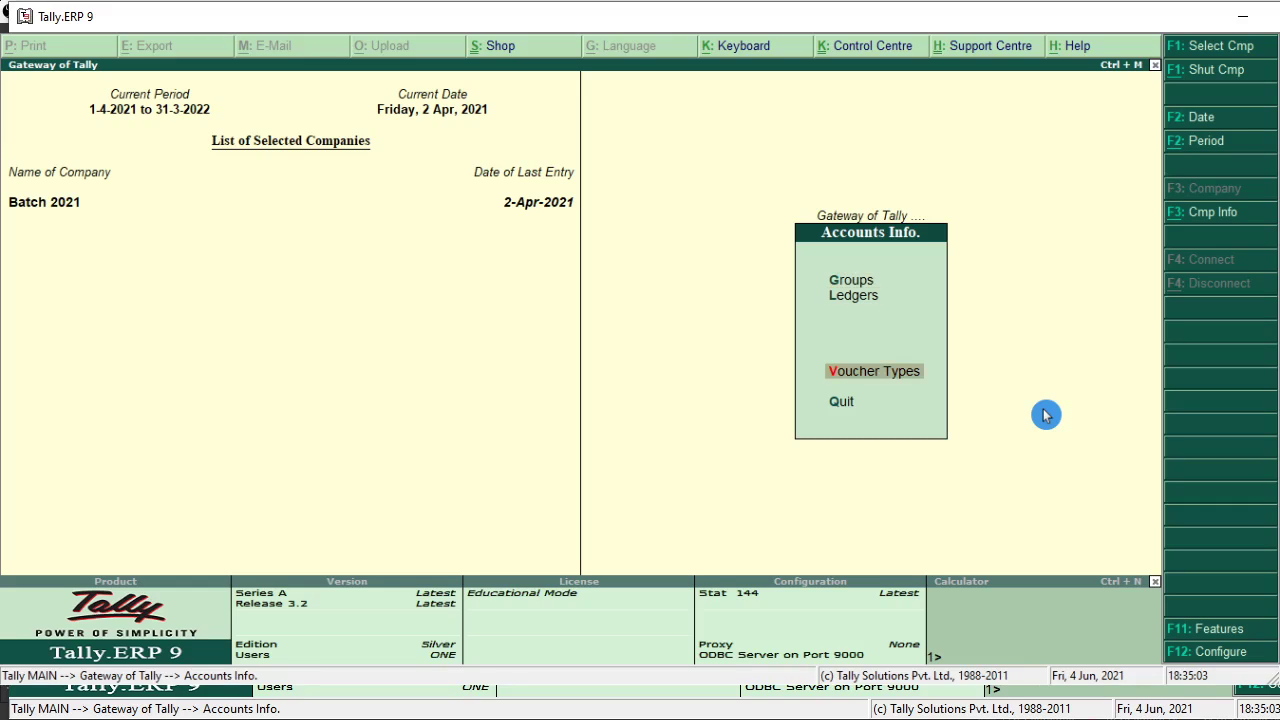
pyautogui.press('Return')
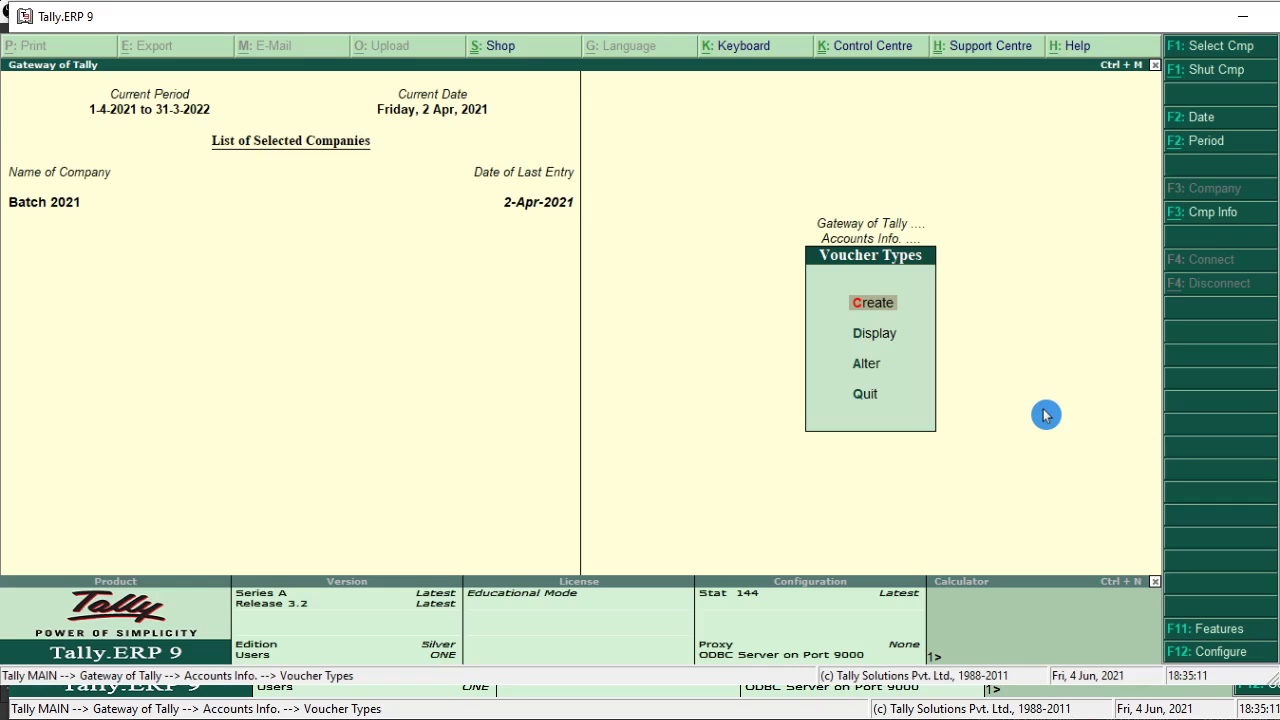
pyautogui.press('Down')
pyautogui.press('Return')
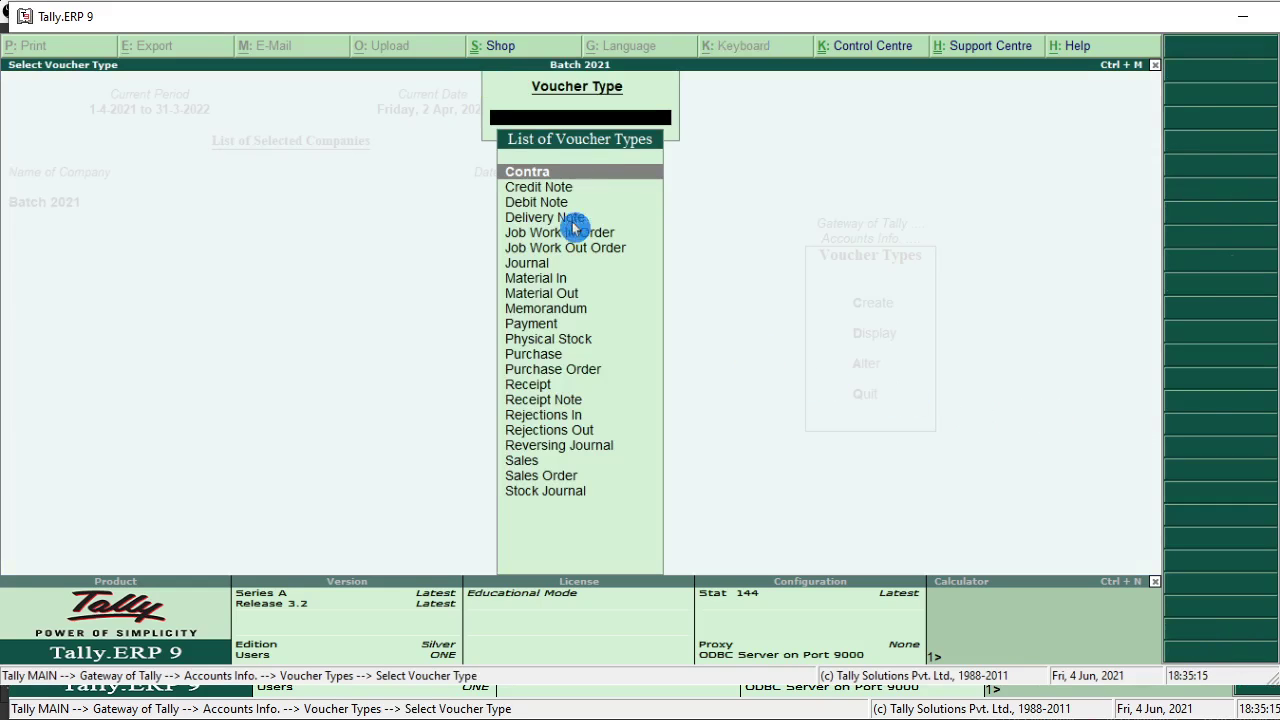
pyautogui.click(550, 573)
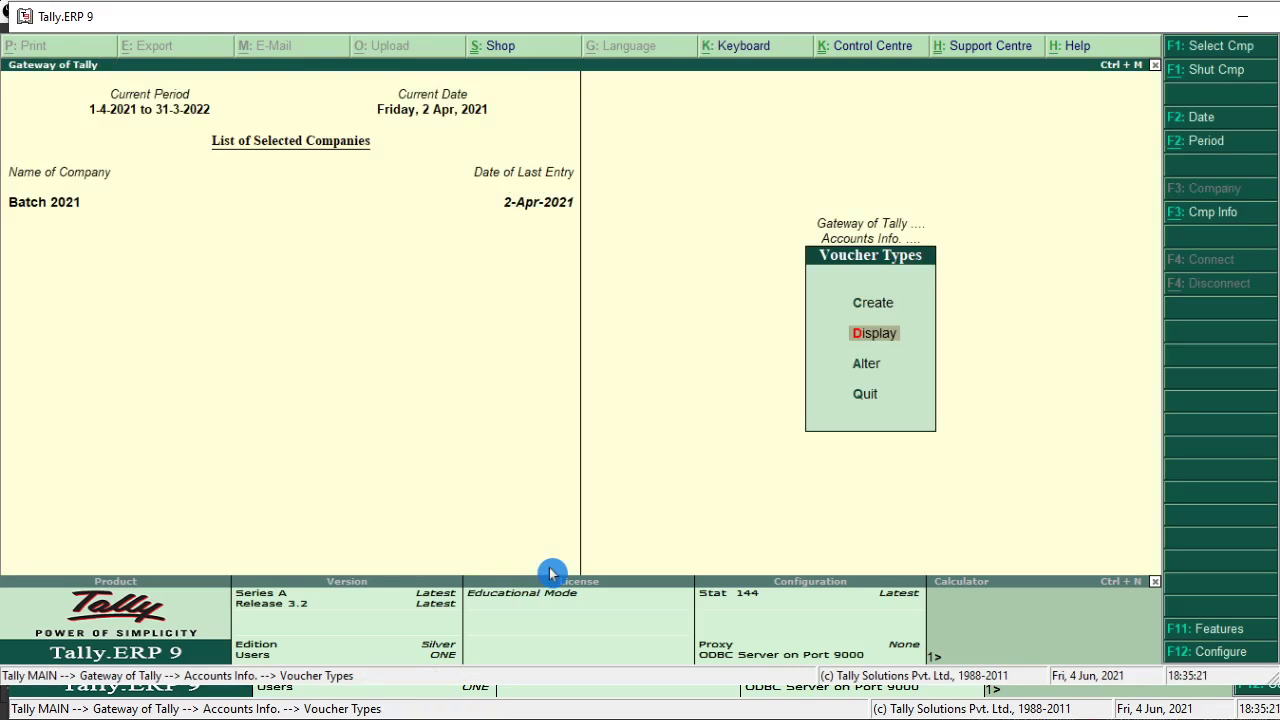
pyautogui.press('Up')
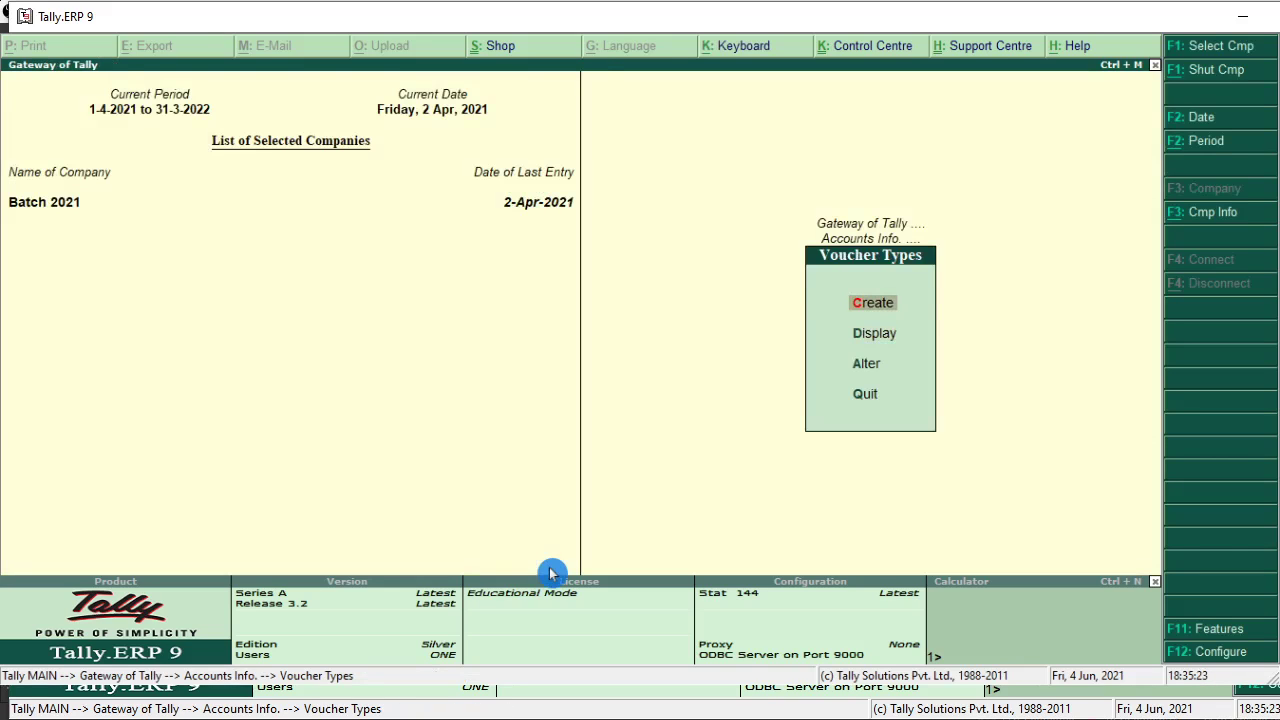
# Create a voucher type named POS INVOICE with alias POS.
pyautogui.press('Return')
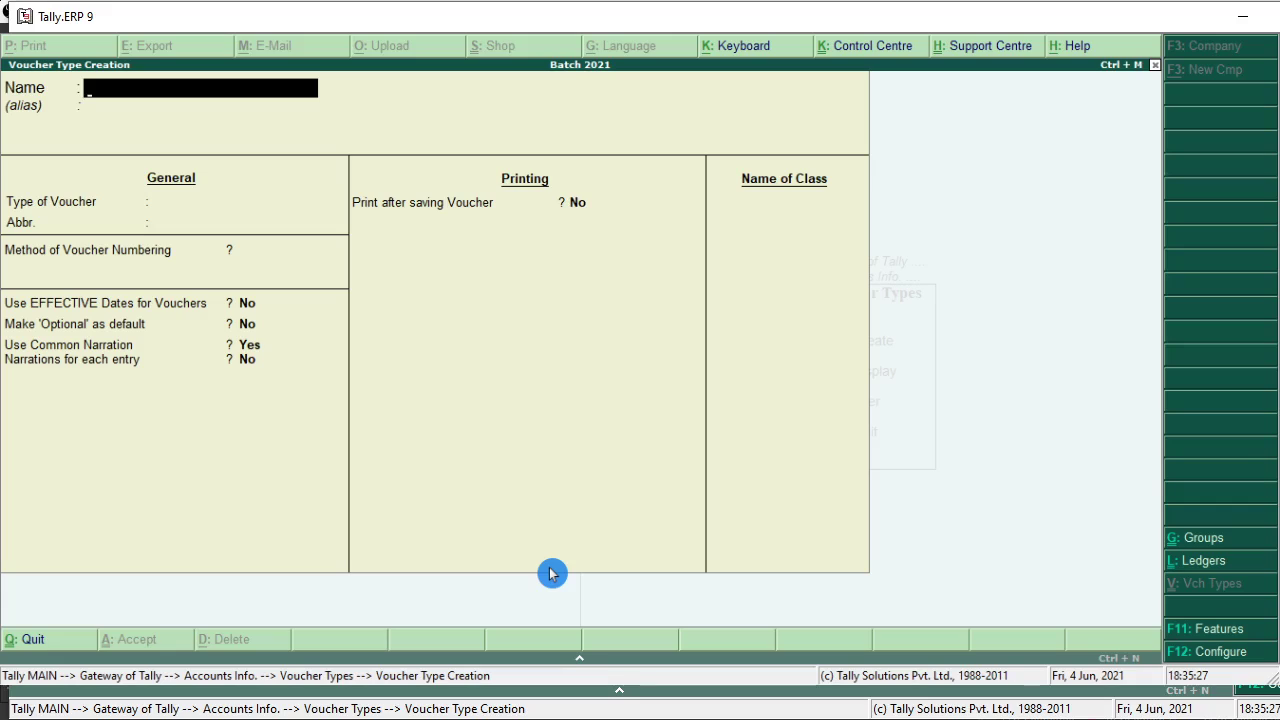
pyautogui.write('POS I')
pyautogui.write('N')
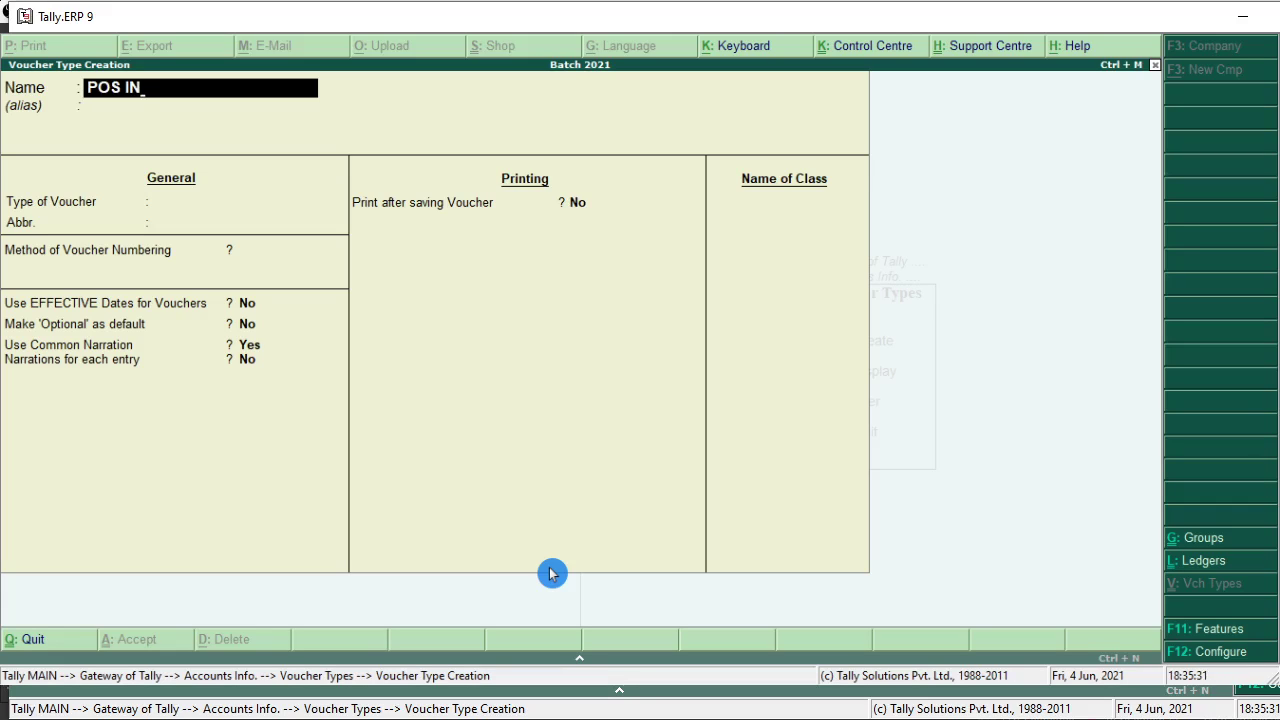
pyautogui.write('VOICE')
pyautogui.press('Return')
pyautogui.write('PO')
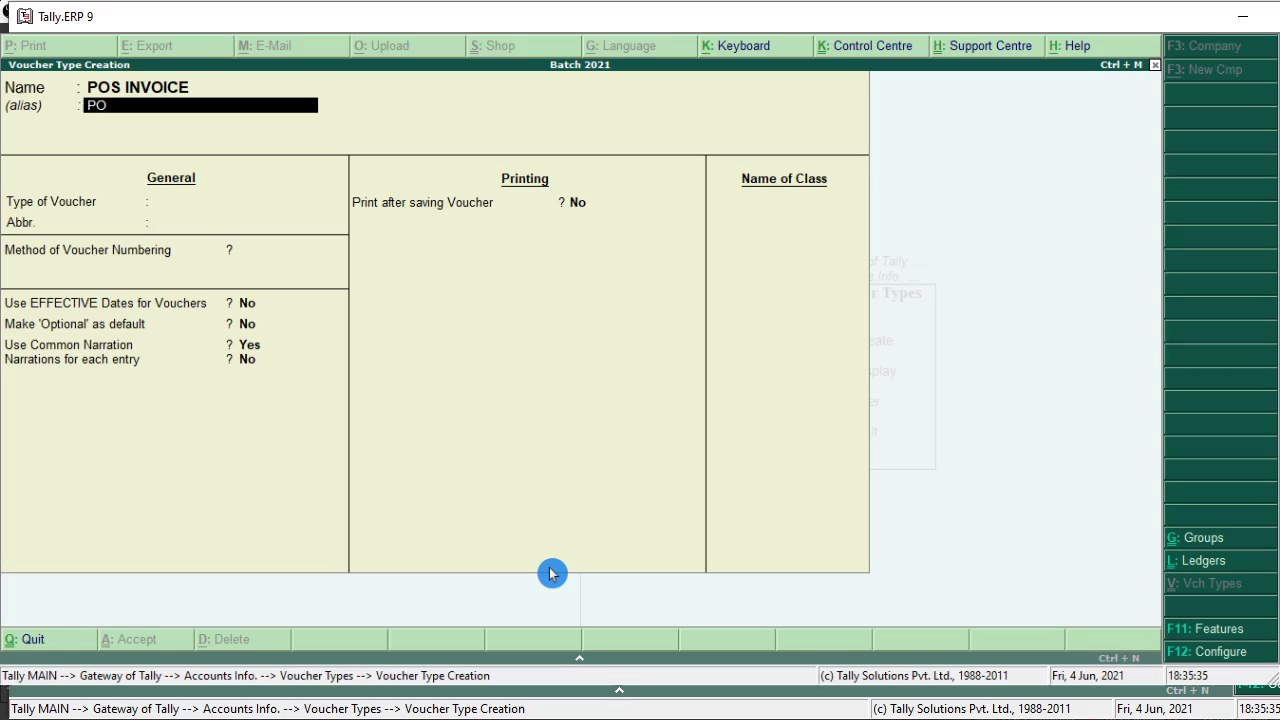
pyautogui.write('S')
pyautogui.press('Return')
pyautogui.press('Return')
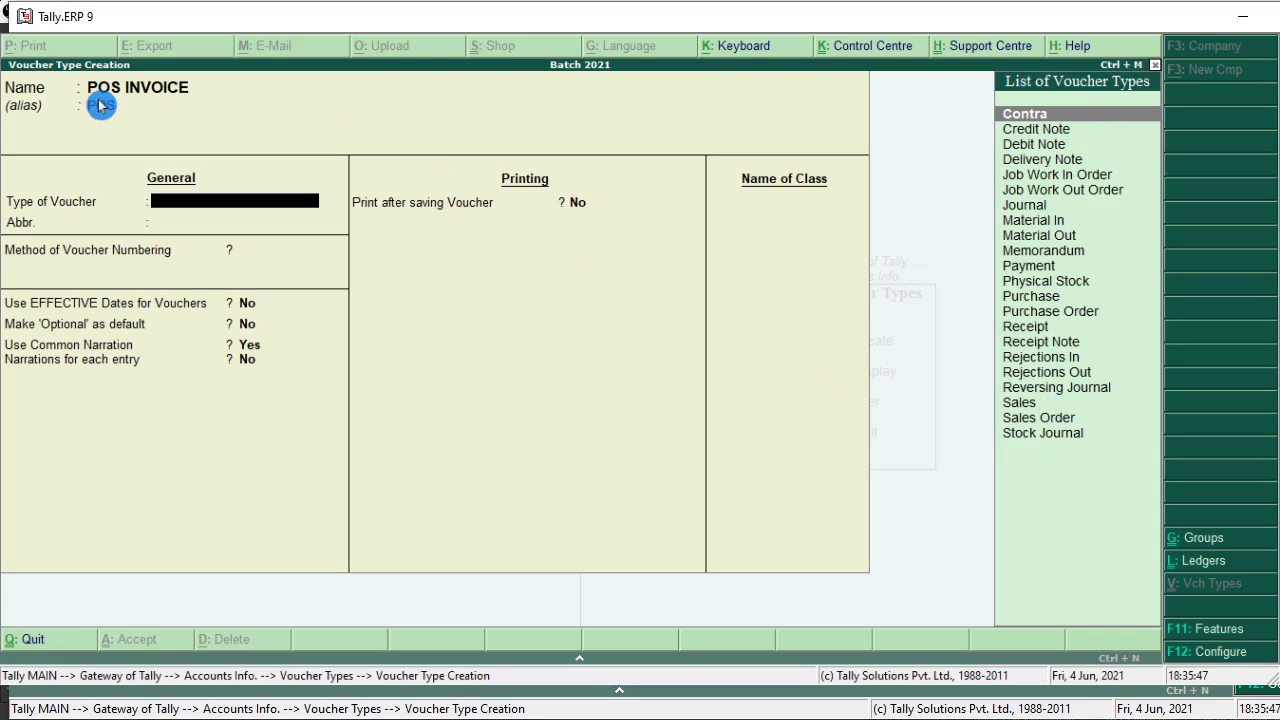
# Make POS INVOICE a Sales voucher type with the abbreviation Sale.
pyautogui.click(1033, 408)
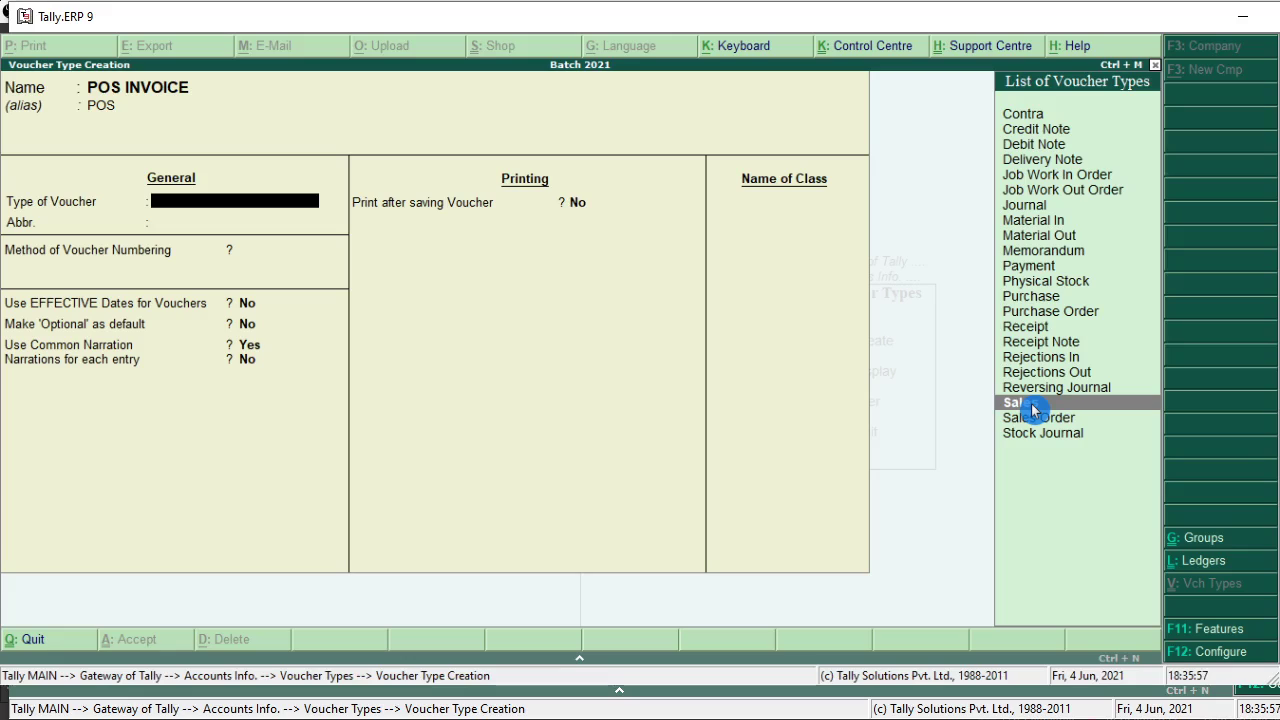
pyautogui.click(1033, 410)
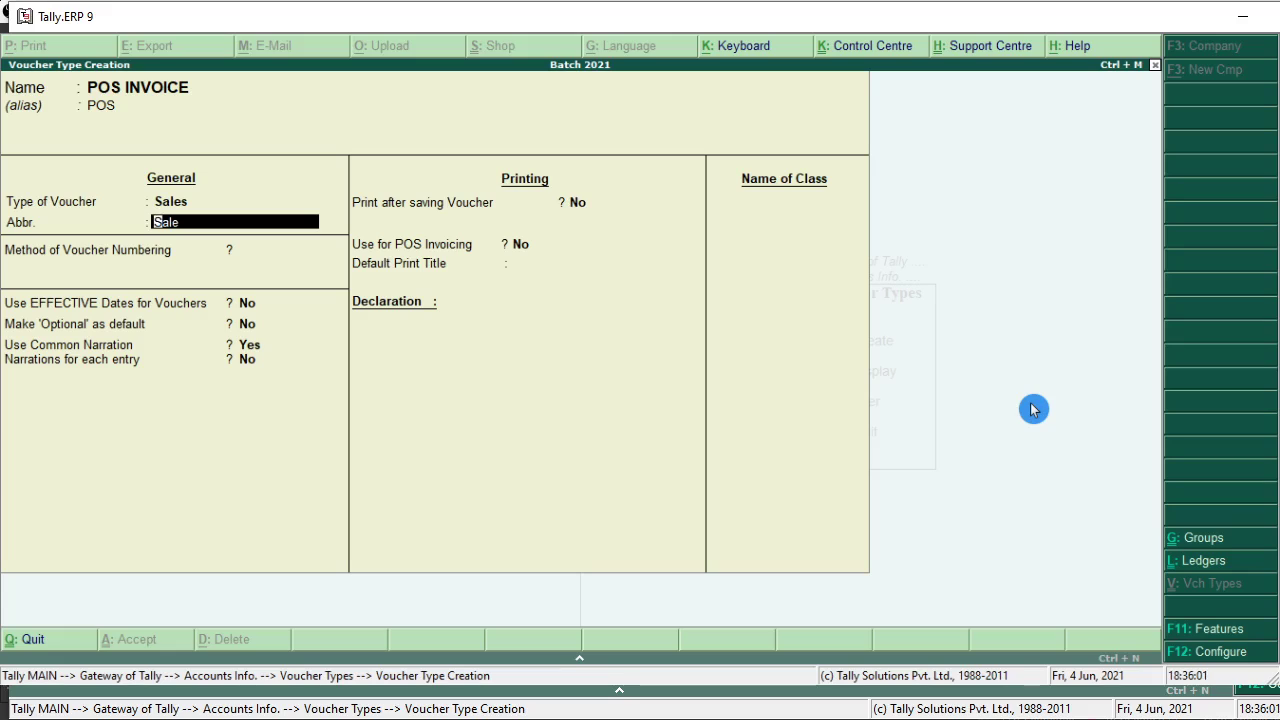
pyautogui.press('Return')
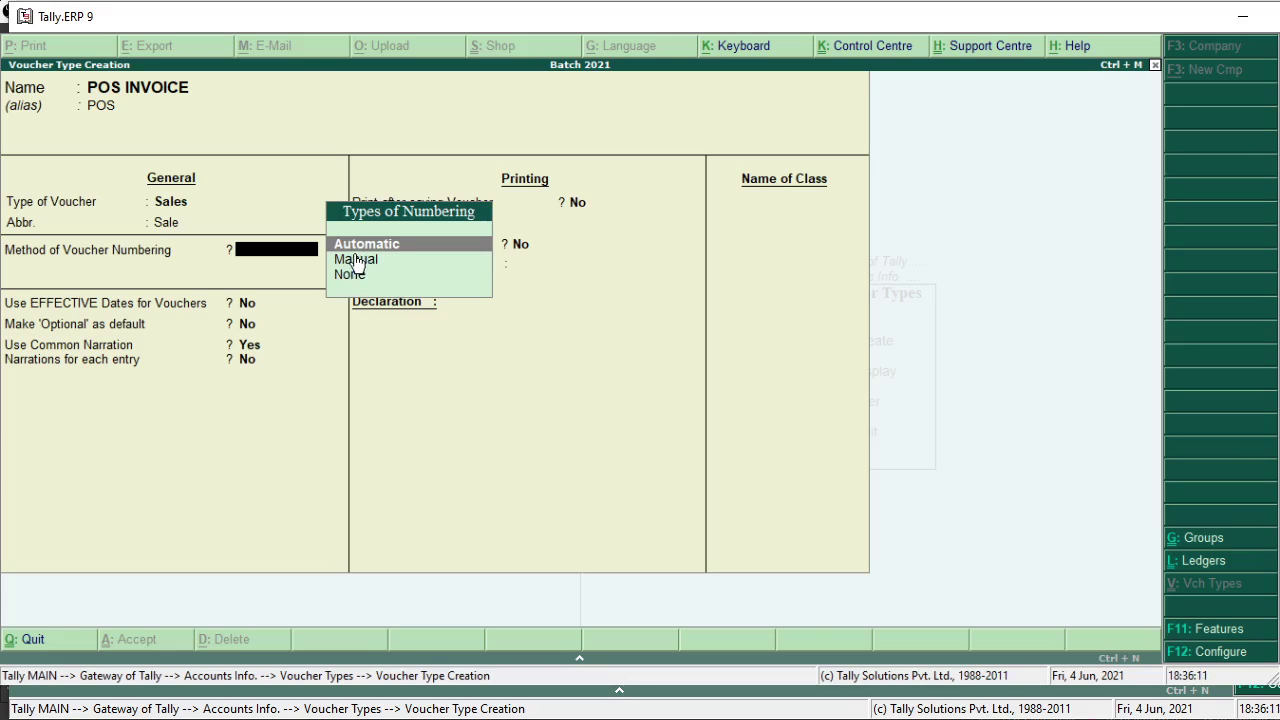
# Set automatic numbering and effective dates Yes, keeping common narration on and per-entry narration off.
pyautogui.click(356, 258)
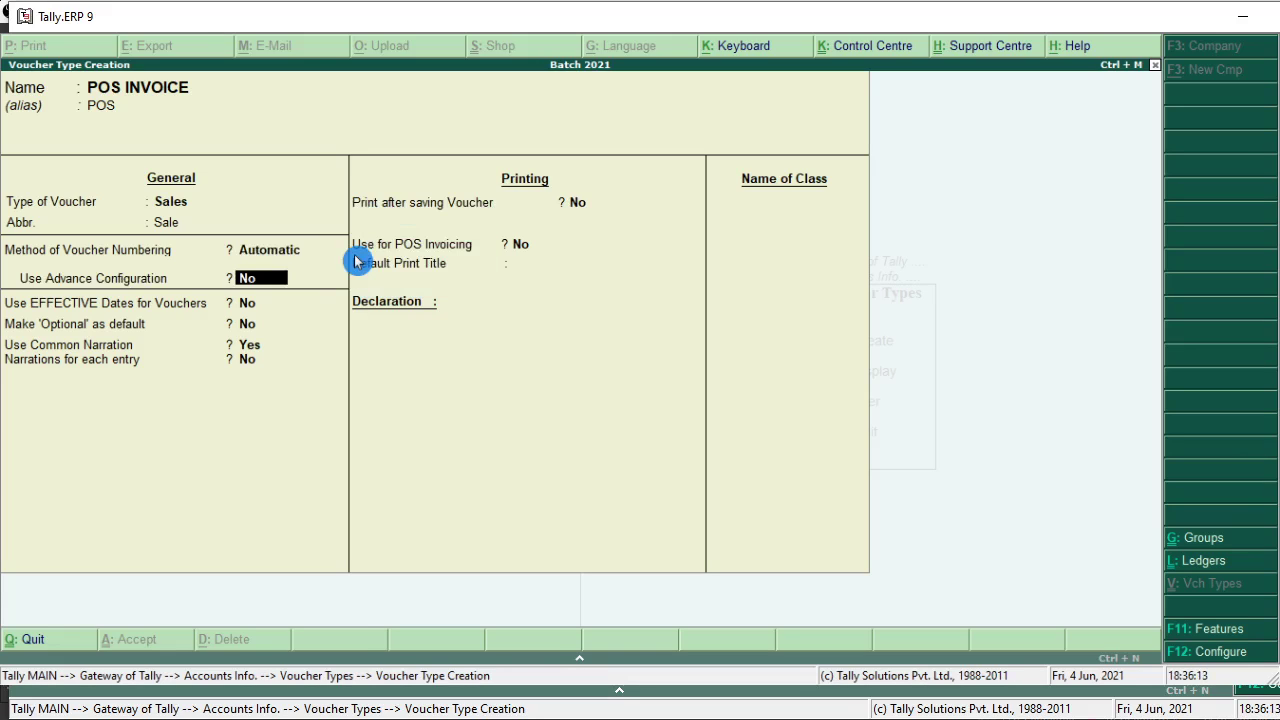
pyautogui.press('Return')
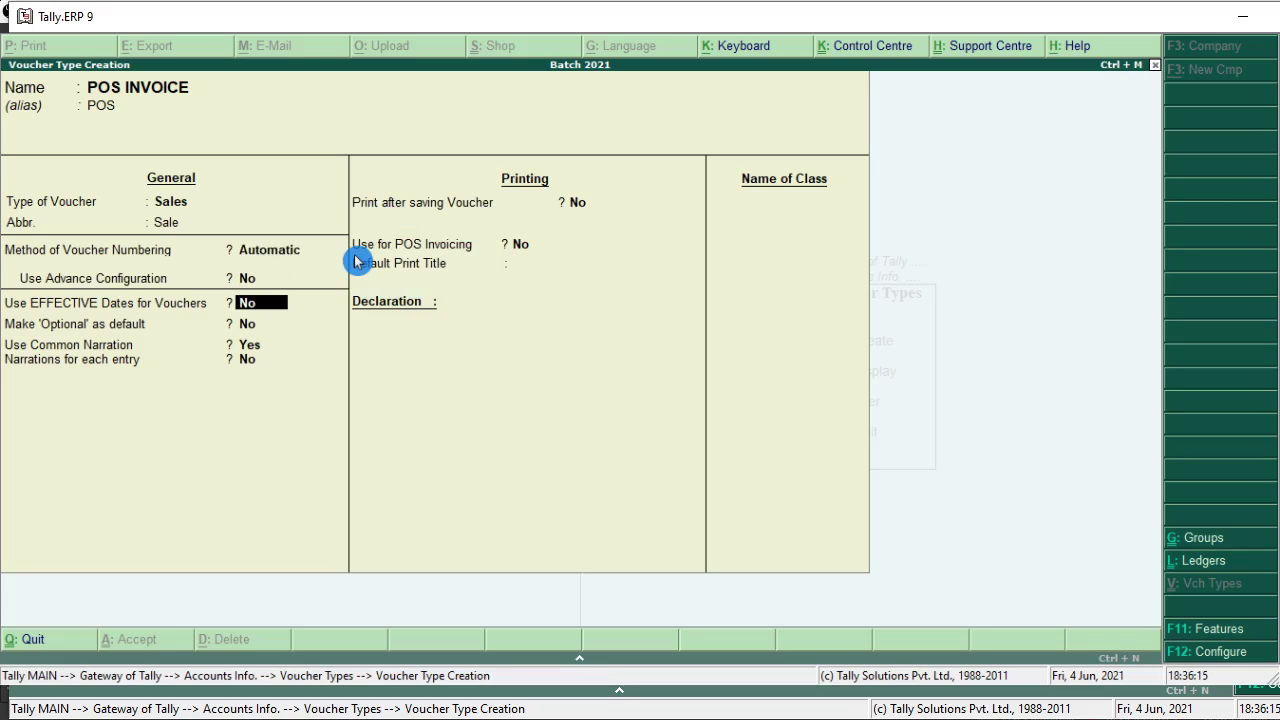
pyautogui.press('y')
pyautogui.press('Return')
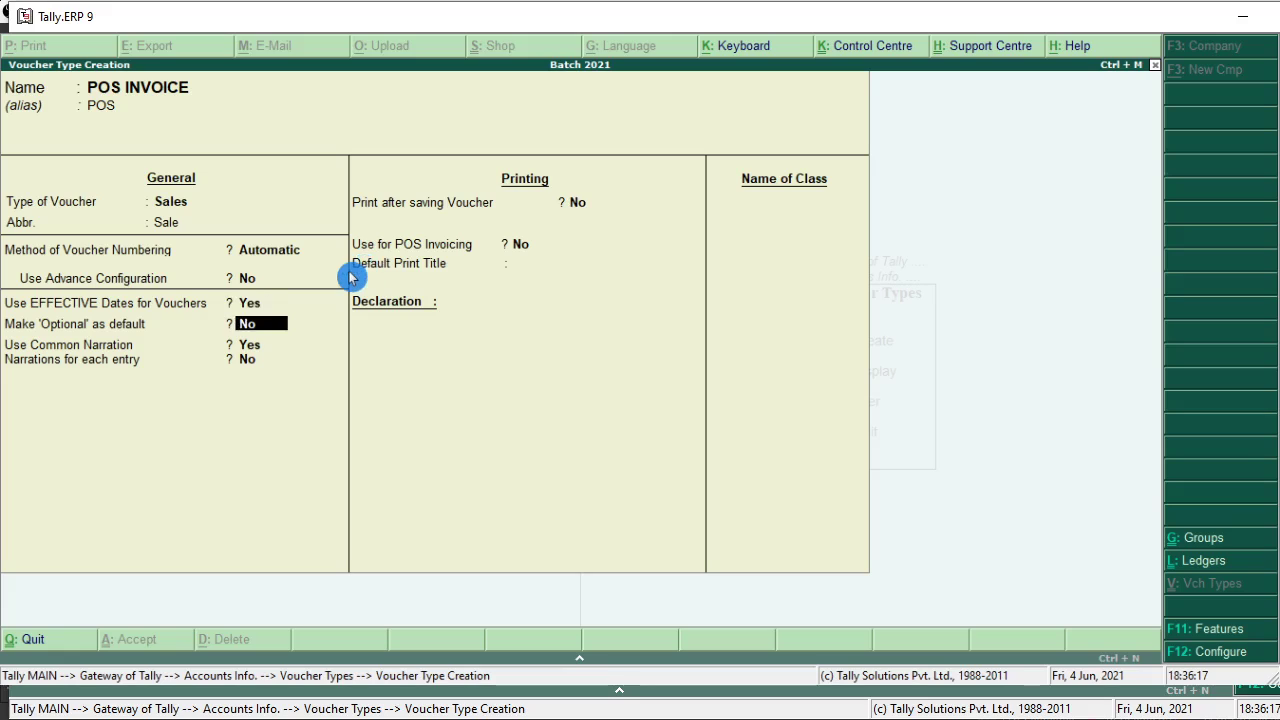
pyautogui.press('Return')
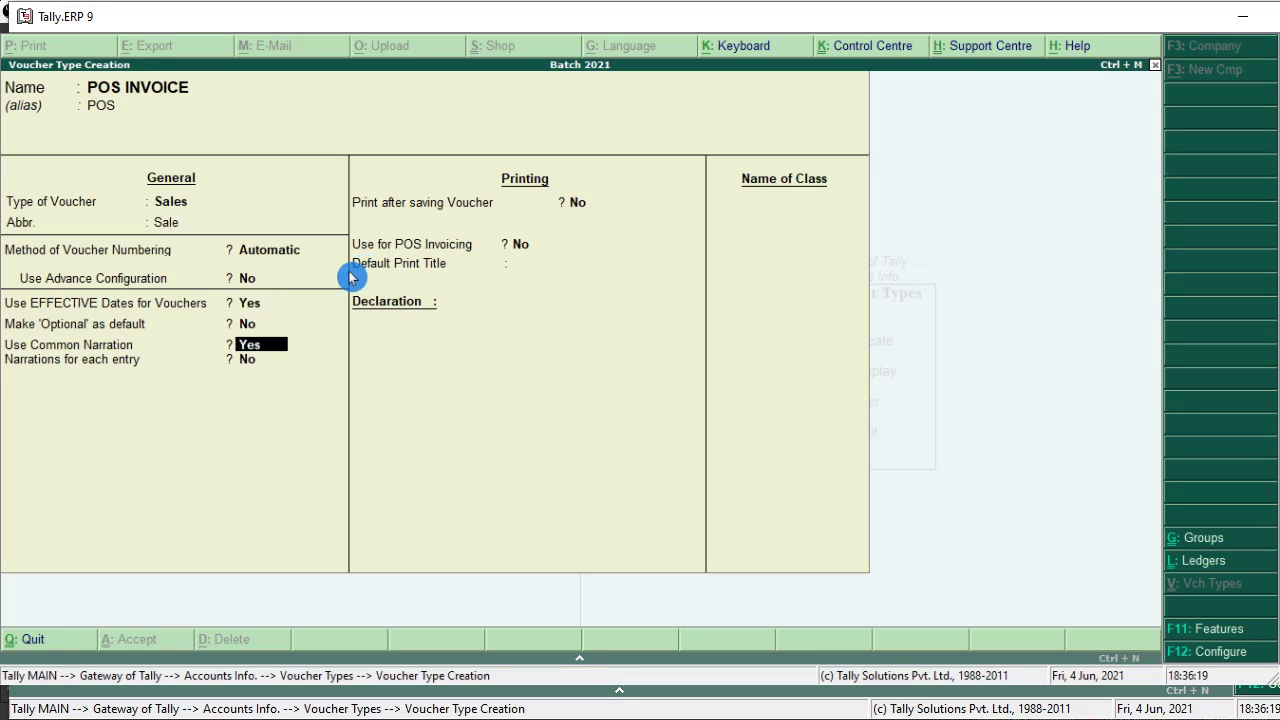
pyautogui.press('Return')
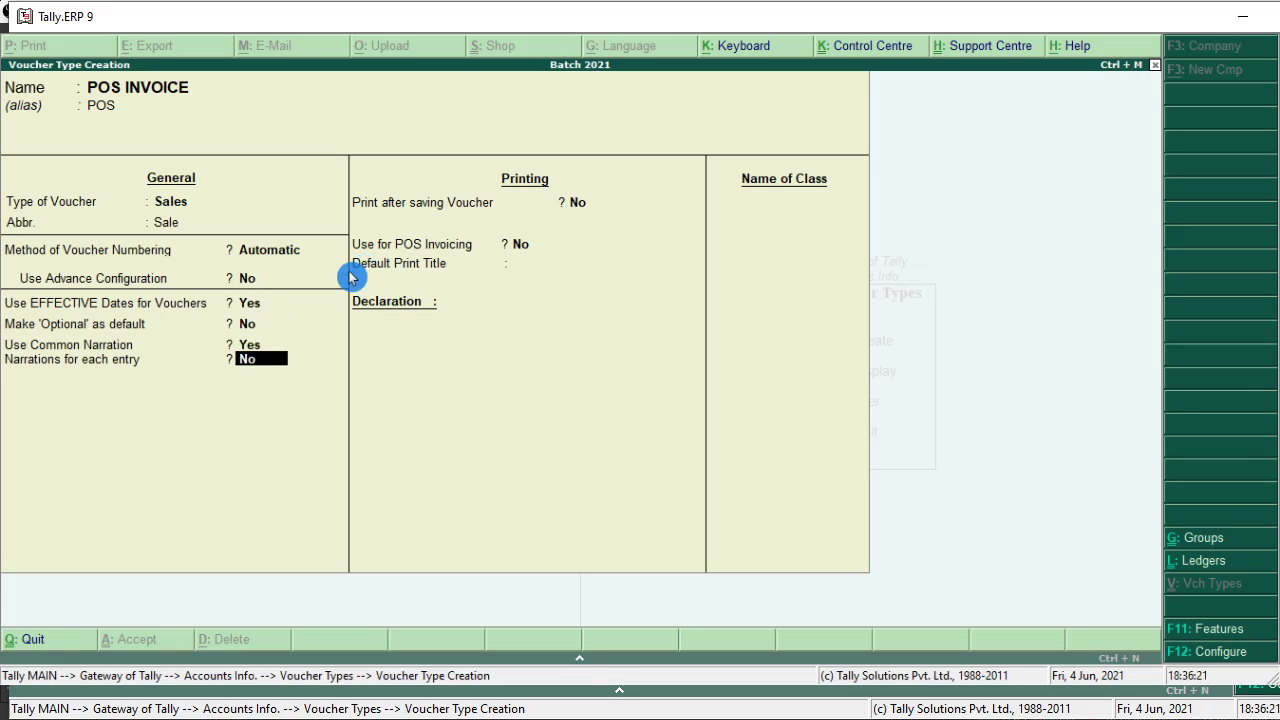
pyautogui.press('Return')
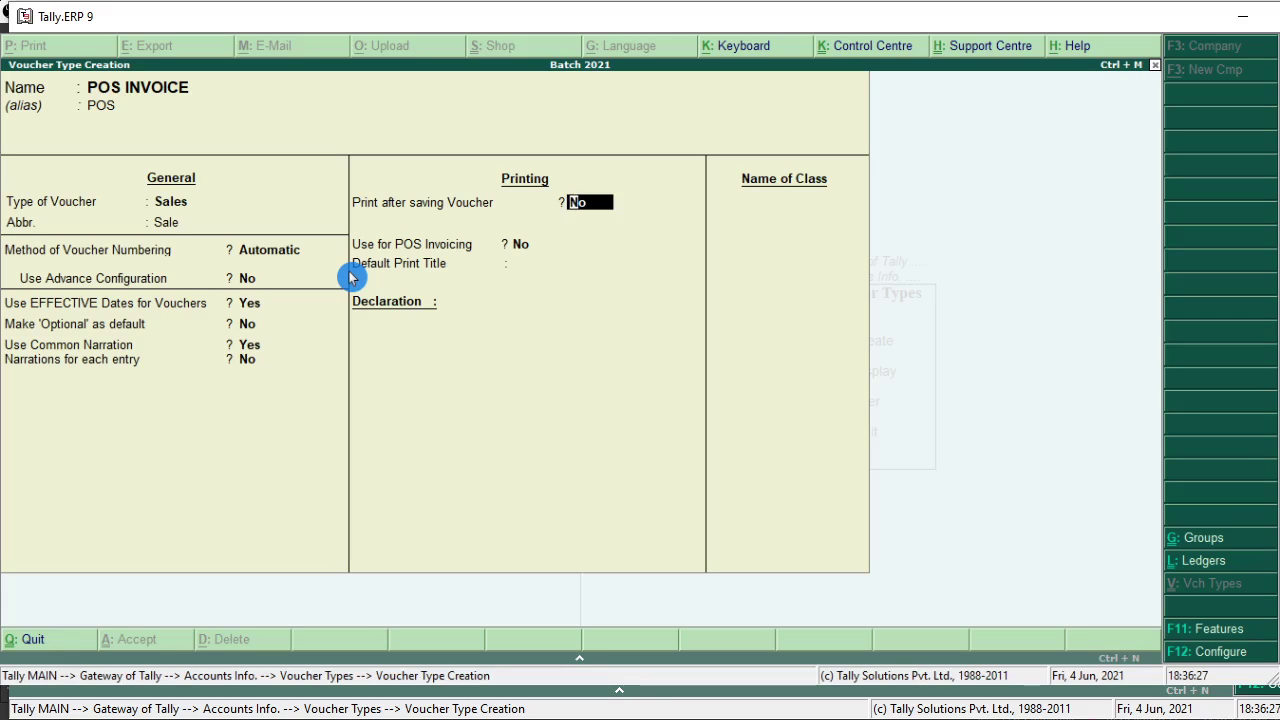
# Turn on Print after saving Voucher and set Use Advance Configuration back to No.
pyautogui.press('y')
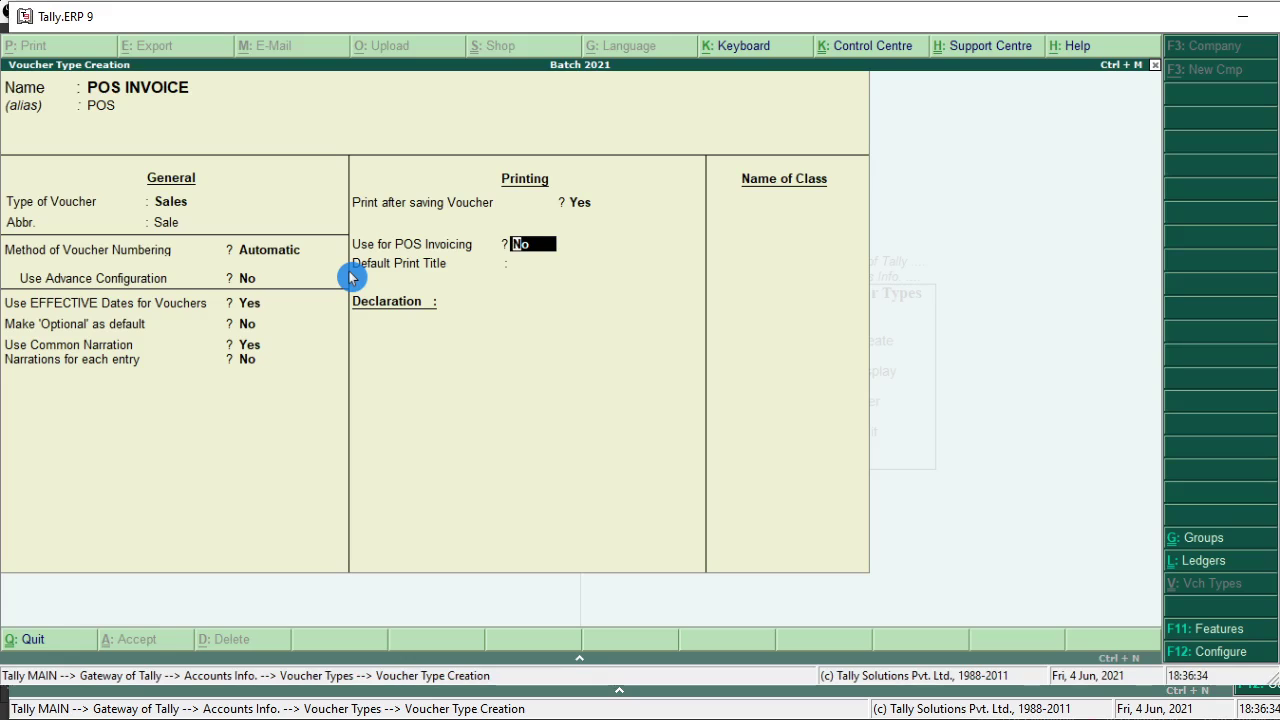
pyautogui.click(347, 280)
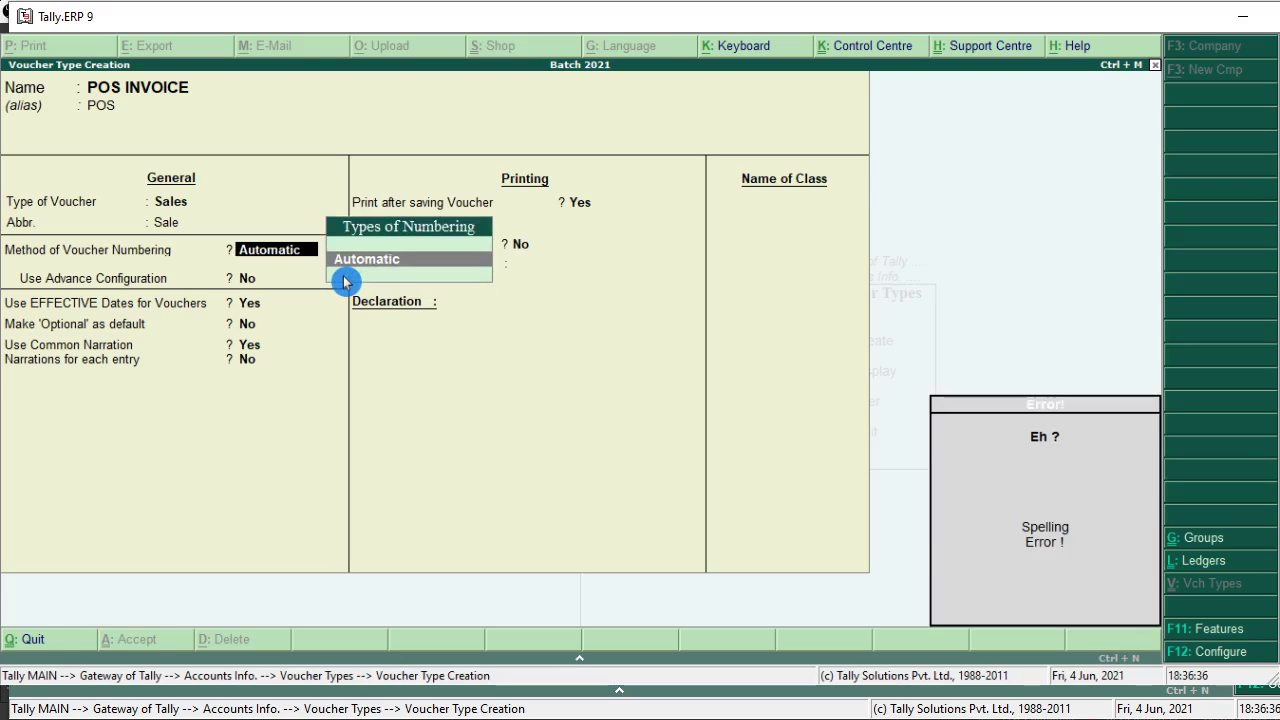
pyautogui.press('Return')
pyautogui.press('Return')
pyautogui.press('Return')
pyautogui.press('Return')
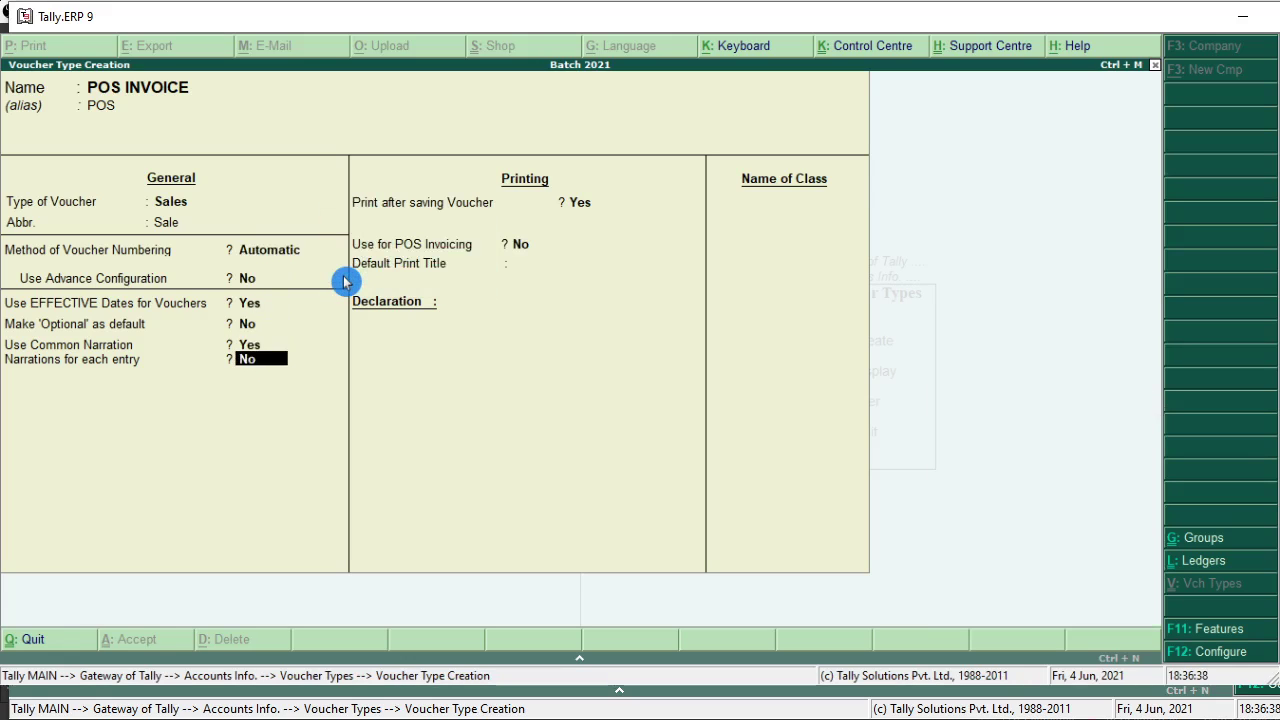
pyautogui.press('Return')
pyautogui.press('Return')
pyautogui.click(346, 283)
pyautogui.press('y')
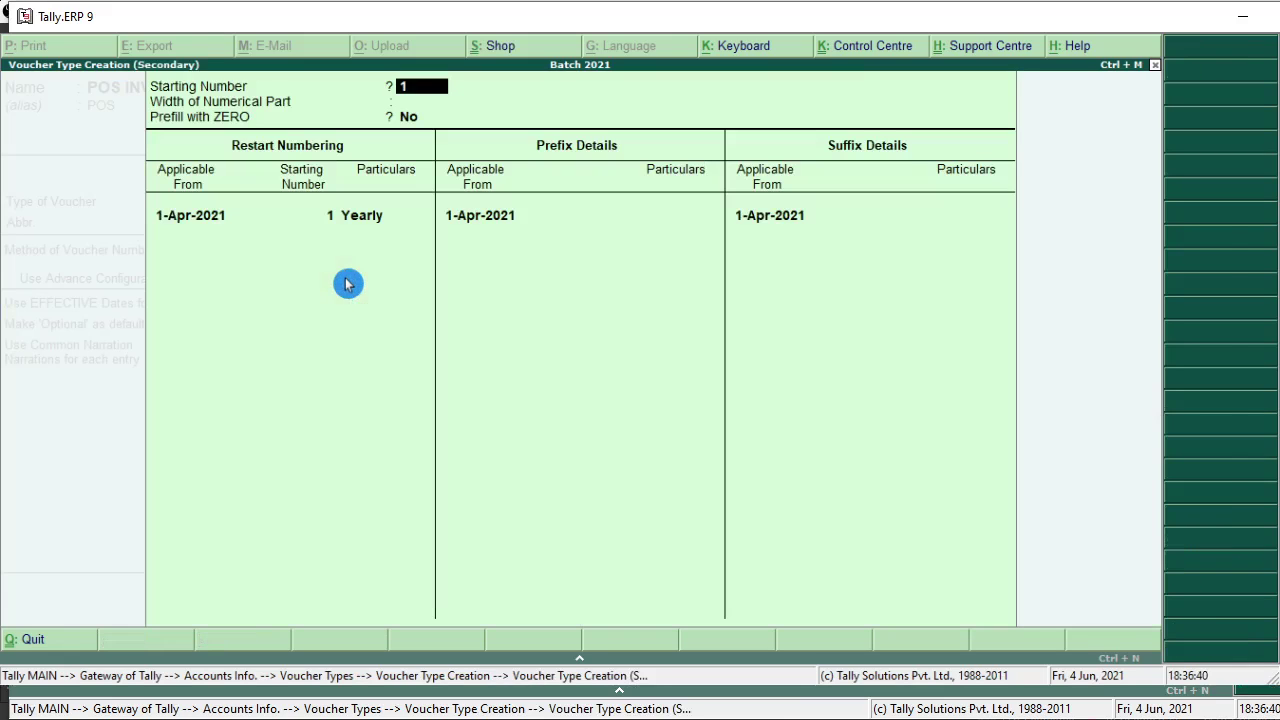
pyautogui.press('Escape')
pyautogui.press('y')
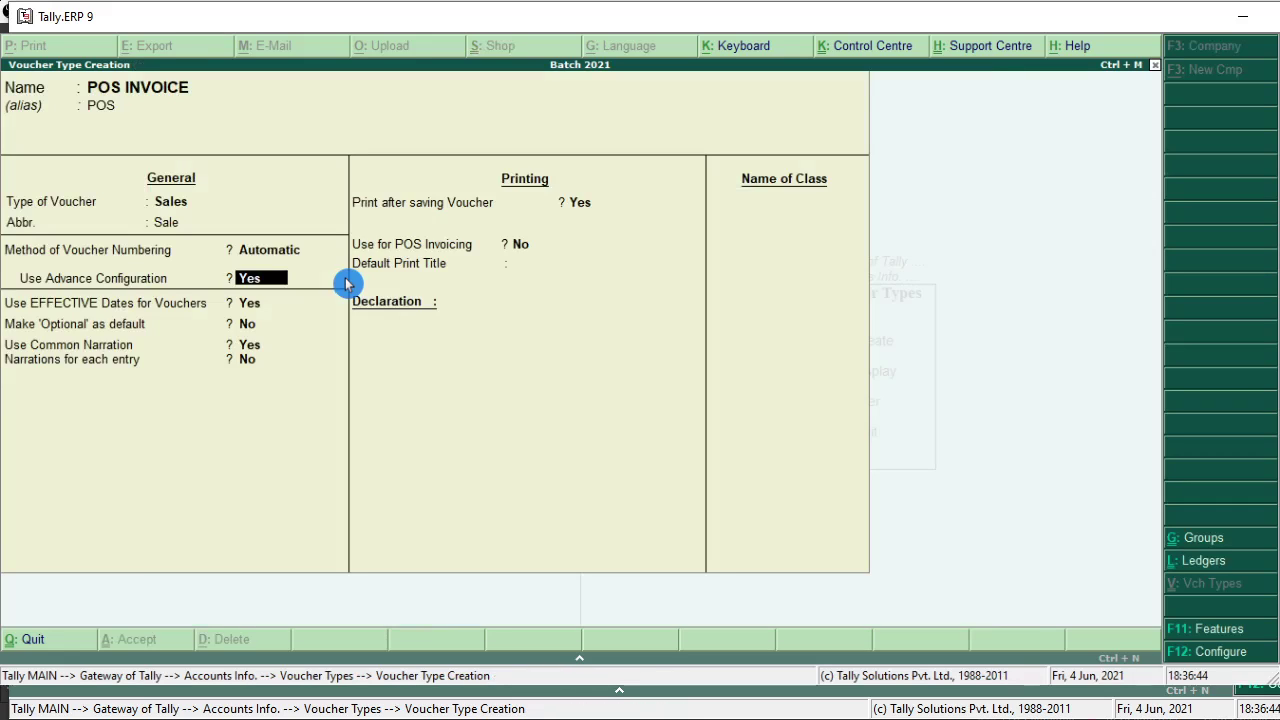
pyautogui.press('n')
# Keep Print after saving Yes and set Use for POS Invoicing to Yes.
pyautogui.press('Return')
pyautogui.press('Return')
pyautogui.press('Return')
pyautogui.press('Return')
pyautogui.press('Return')
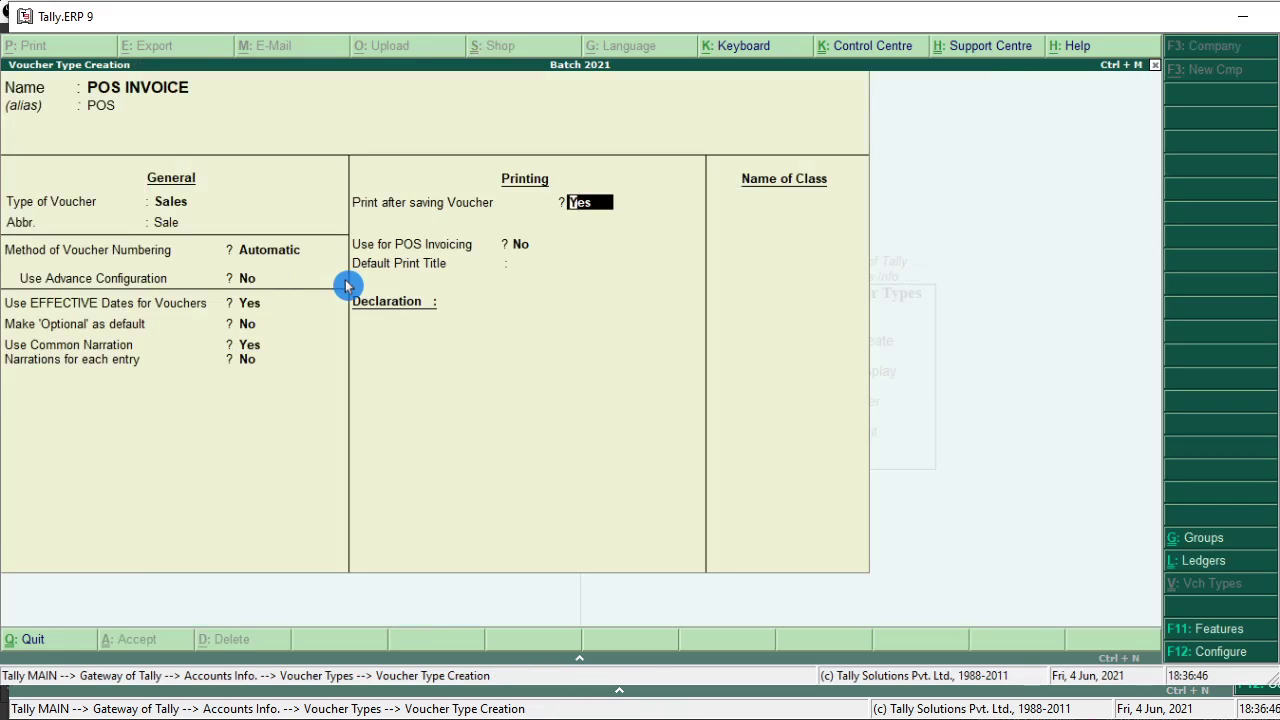
pyautogui.press('Return')
pyautogui.press('y')
pyautogui.press('Return')
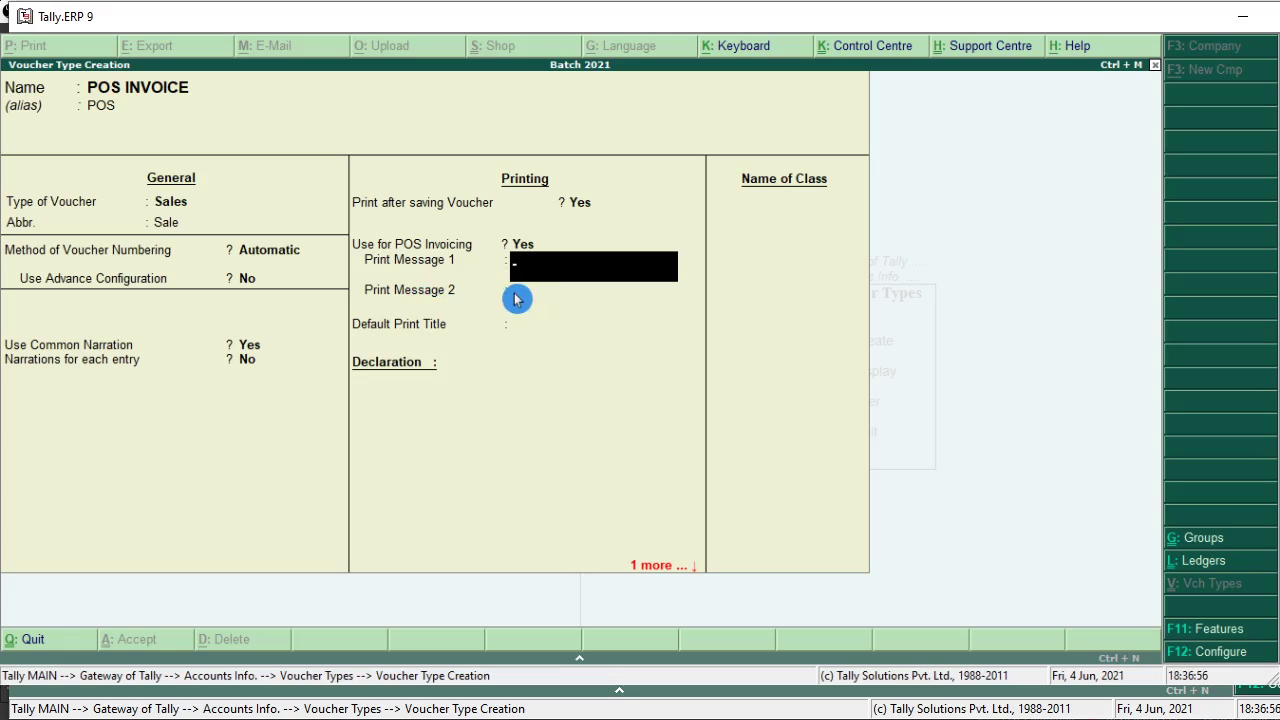
# Fill Print Message 1 'THANK YOU', Print Message 2 'VISIT ONCE AGAIN', Default Print Title 'INVOICE'.
pyautogui.write('TH')
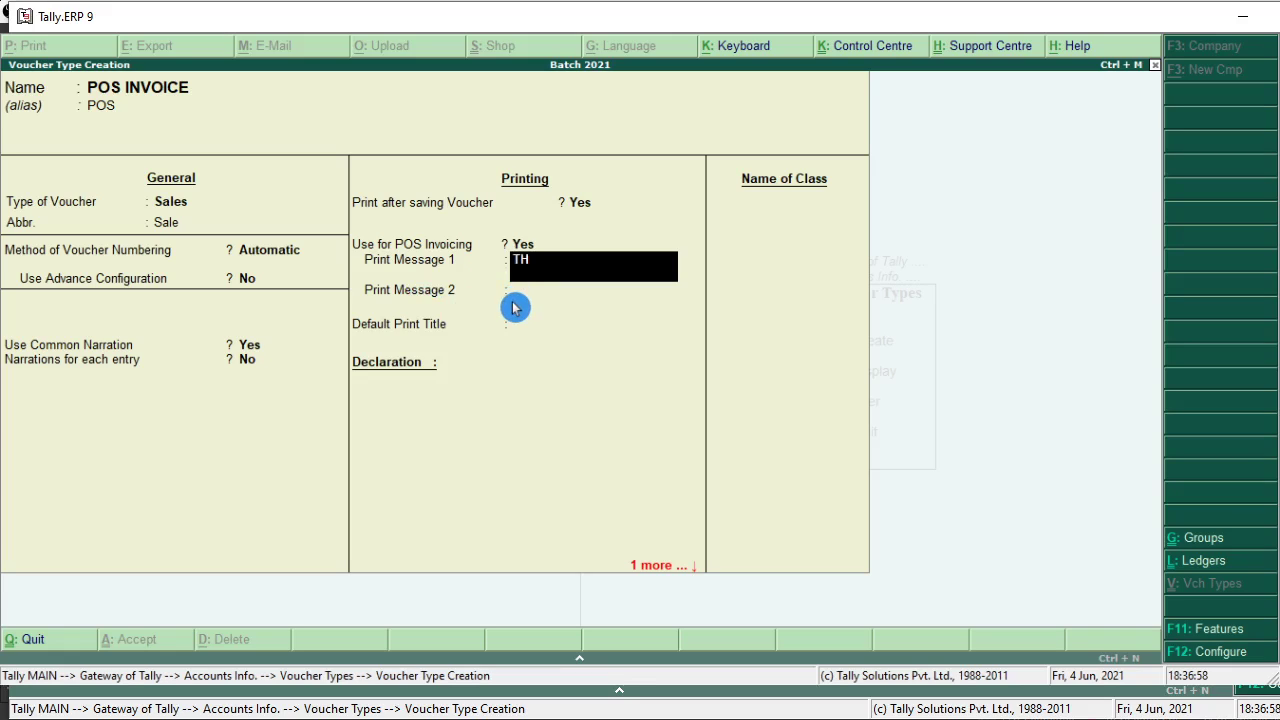
pyautogui.write('ANK YOU')
pyautogui.press('Return')
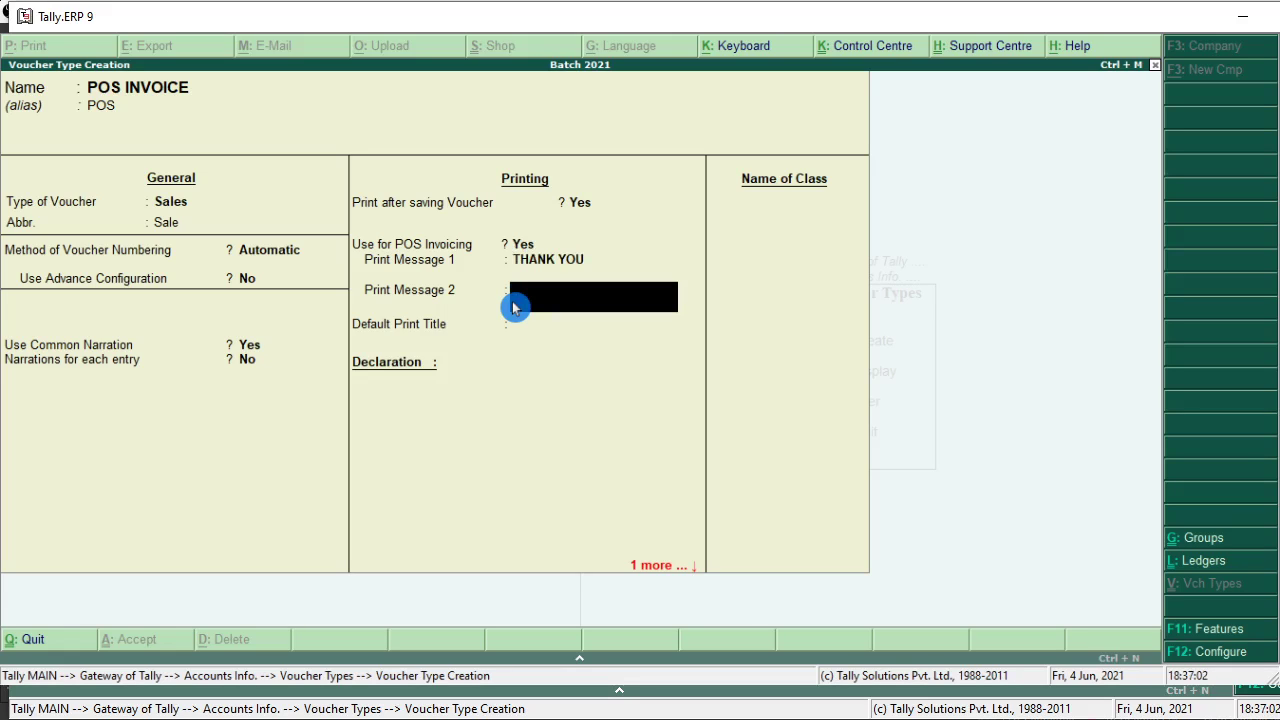
pyautogui.write('VISIT')
pyautogui.write(' ONCE AGAIN')
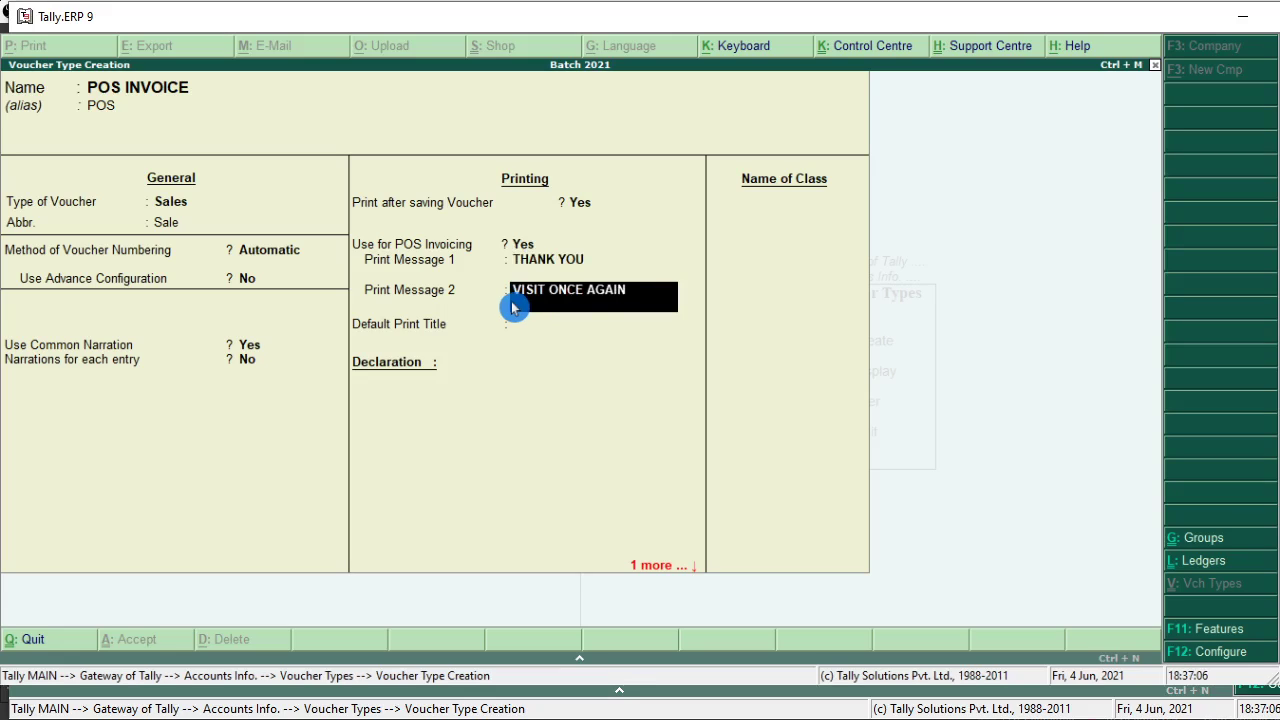
pyautogui.press('Return')
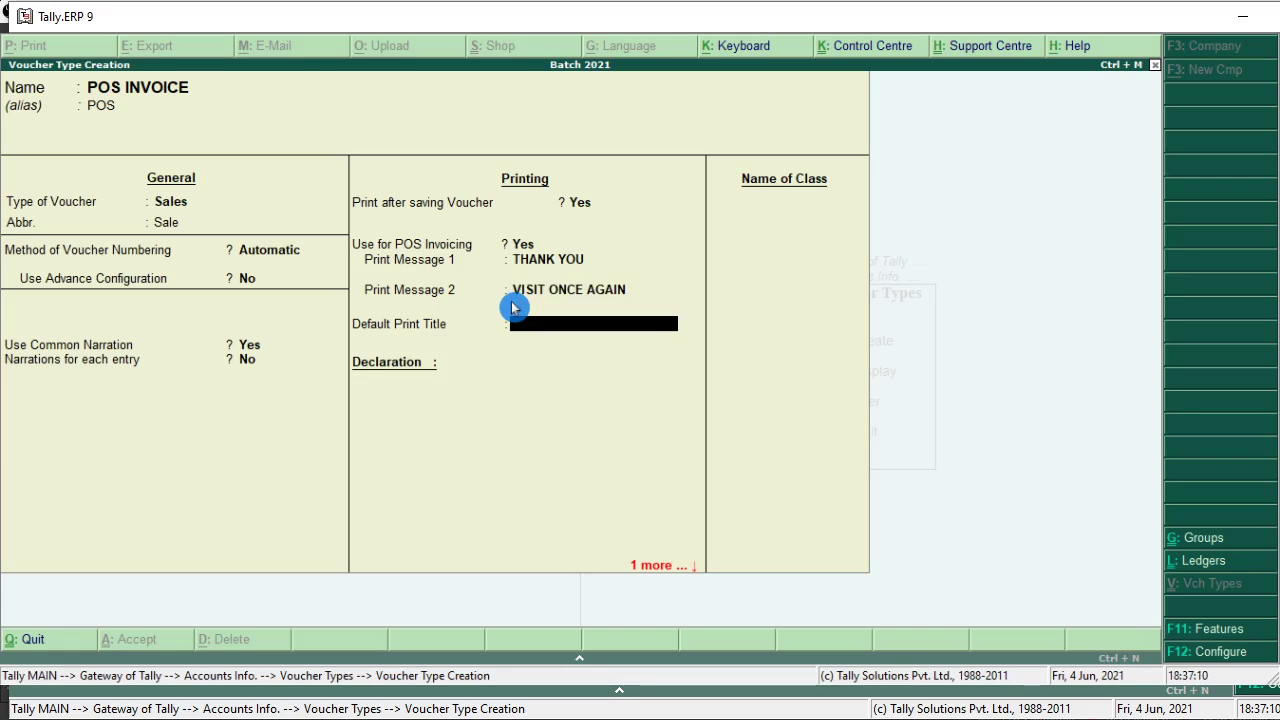
pyautogui.write('IN')
pyautogui.write('VOICE')
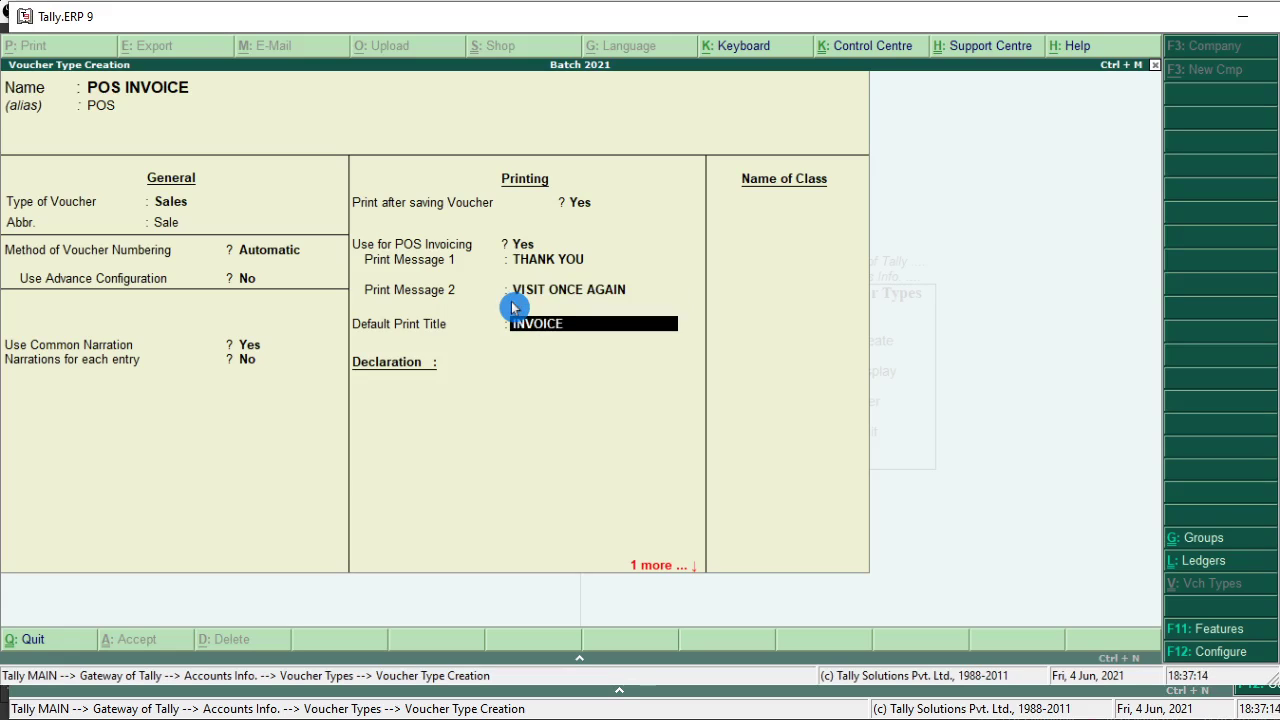
pyautogui.press('Return')
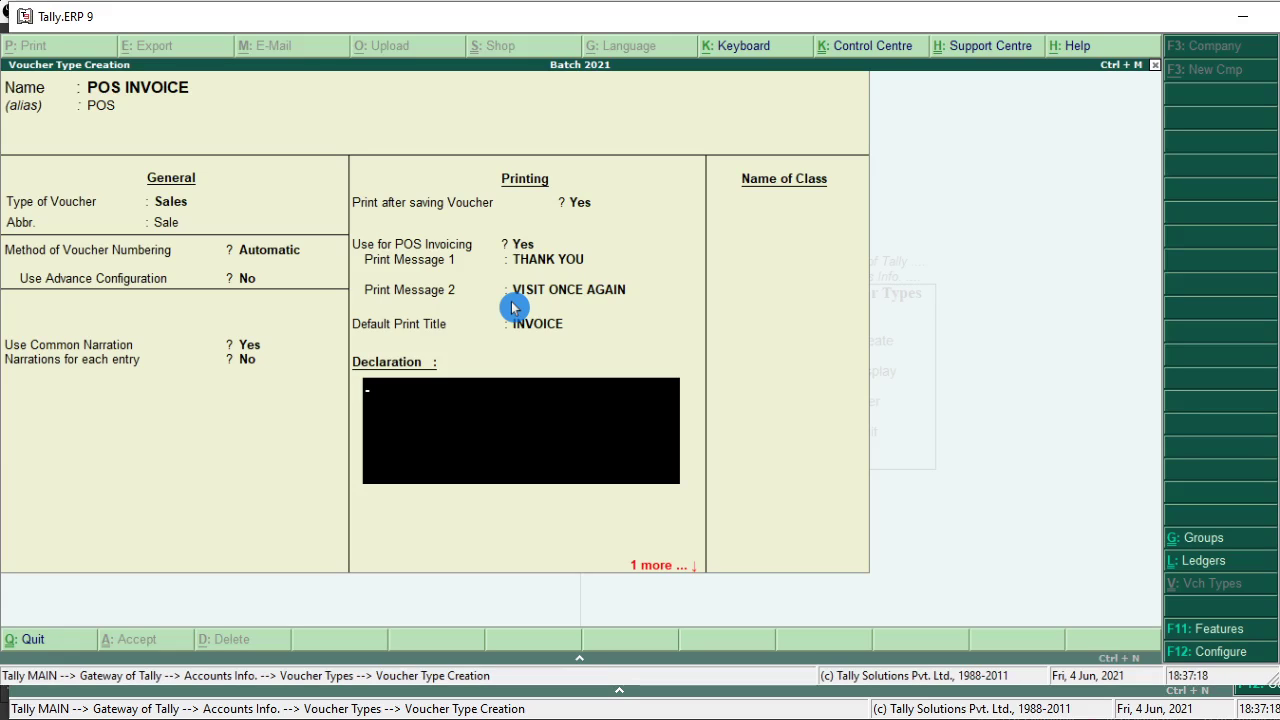
# Enter the declaration 'GOODS ONCE SOLD WILL NOT BE CHANGED OR RETURNED' and skip Name of Class.
pyautogui.write('G')
pyautogui.write('OODS ONCE')
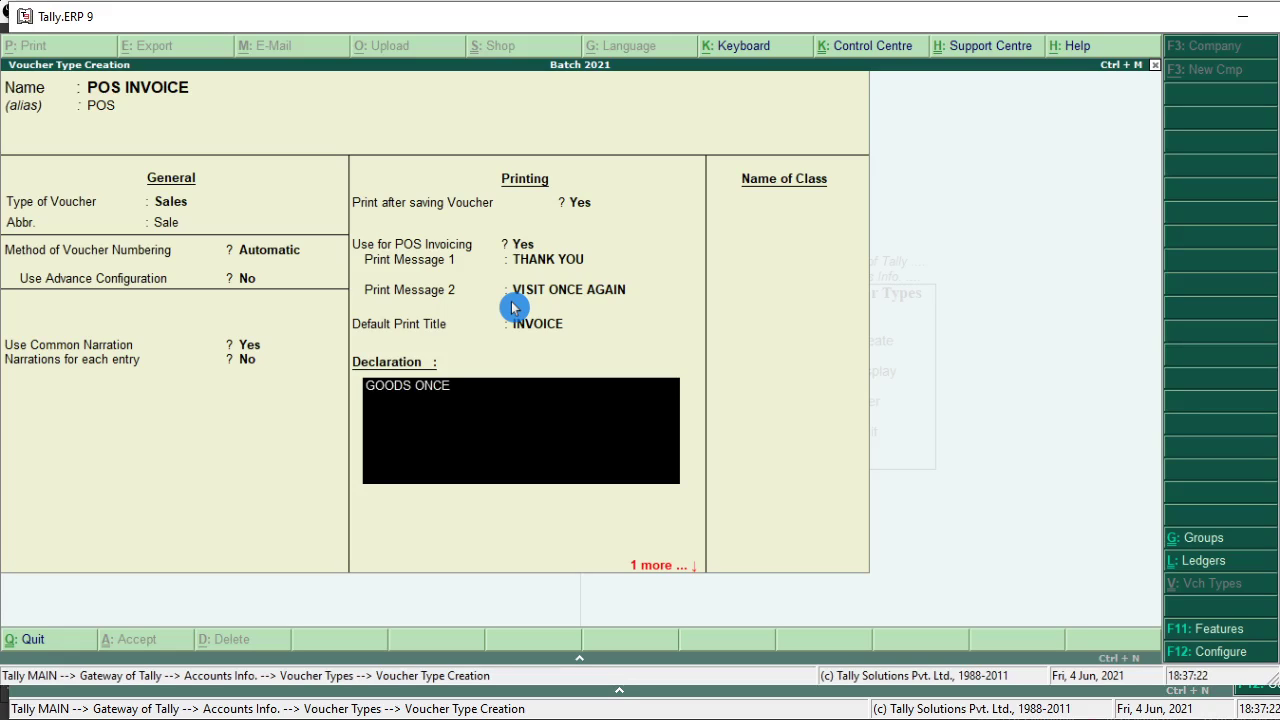
pyautogui.write(' SOLD')
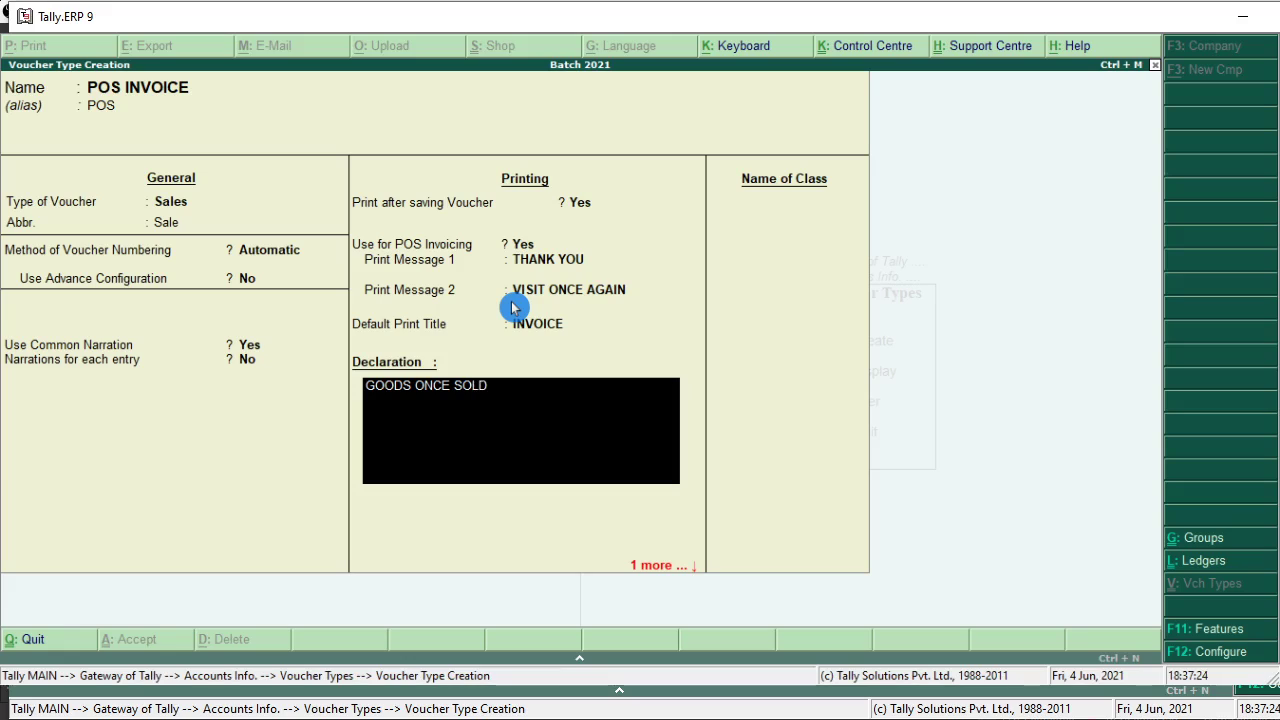
pyautogui.write(' WILL N')
pyautogui.write('OT BE')
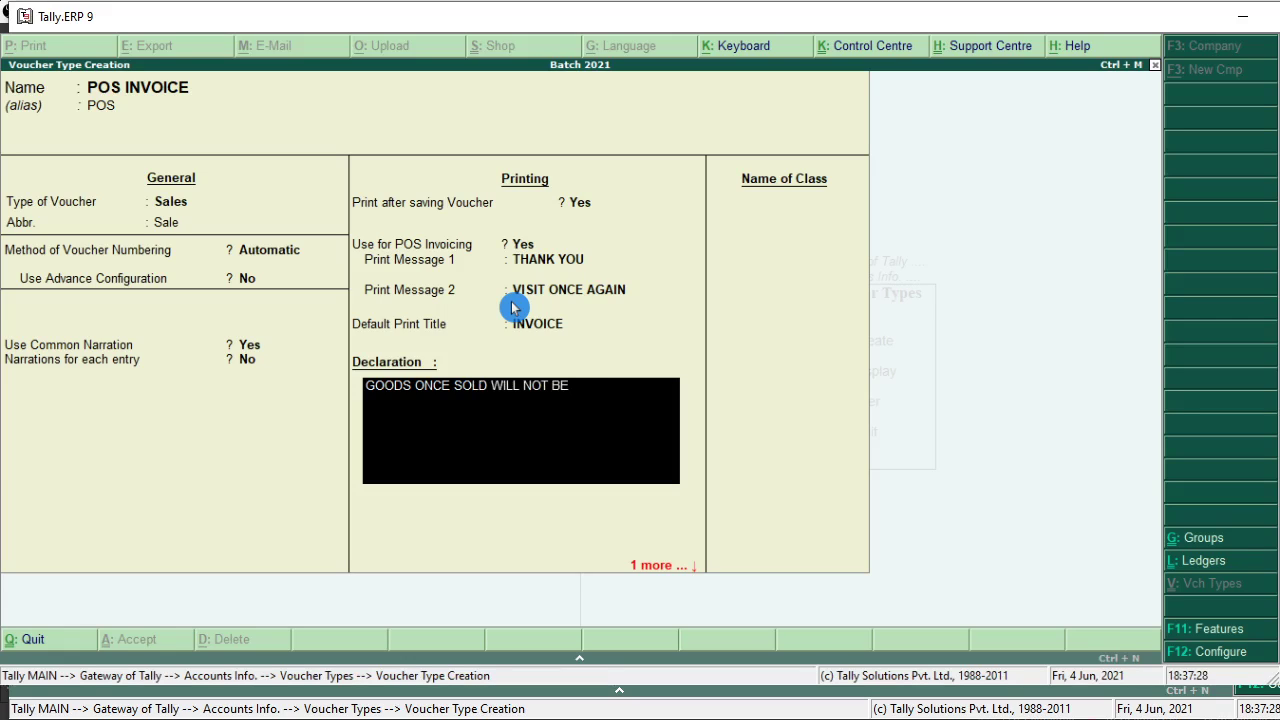
pyautogui.write(' CHANGED O')
pyautogui.write('R RETUR')
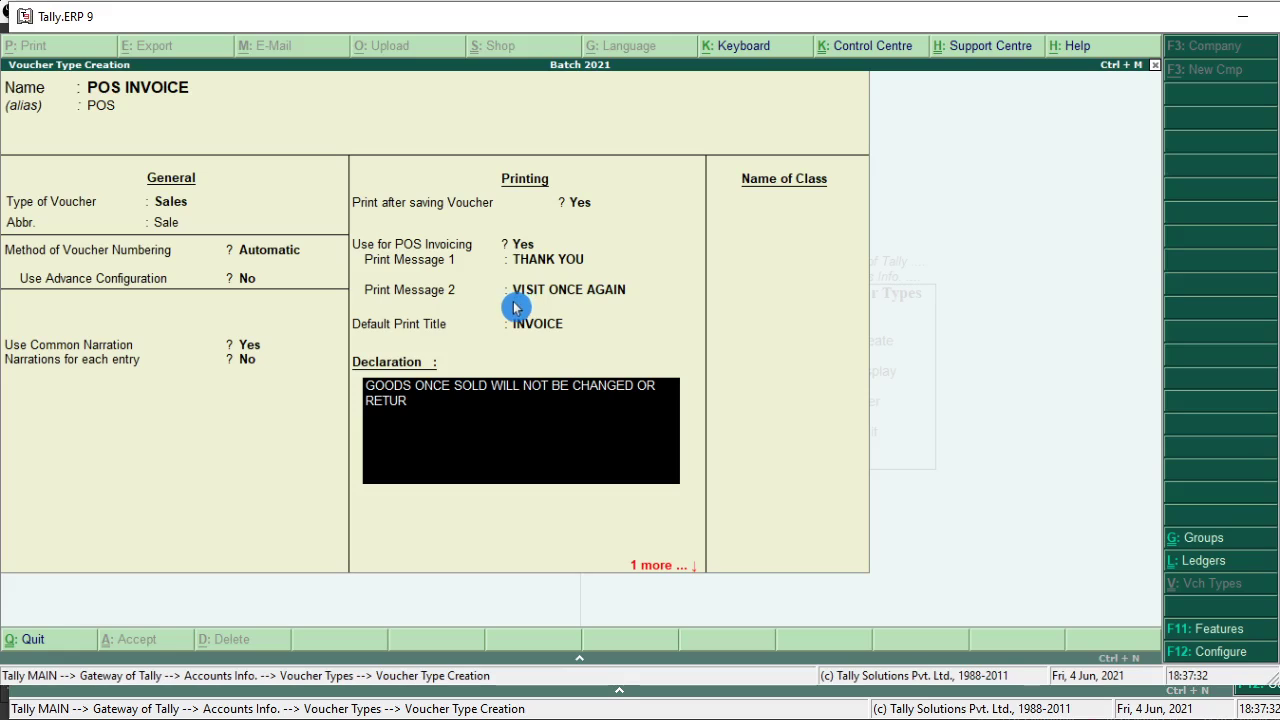
pyautogui.write('NED')
pyautogui.press('Return')
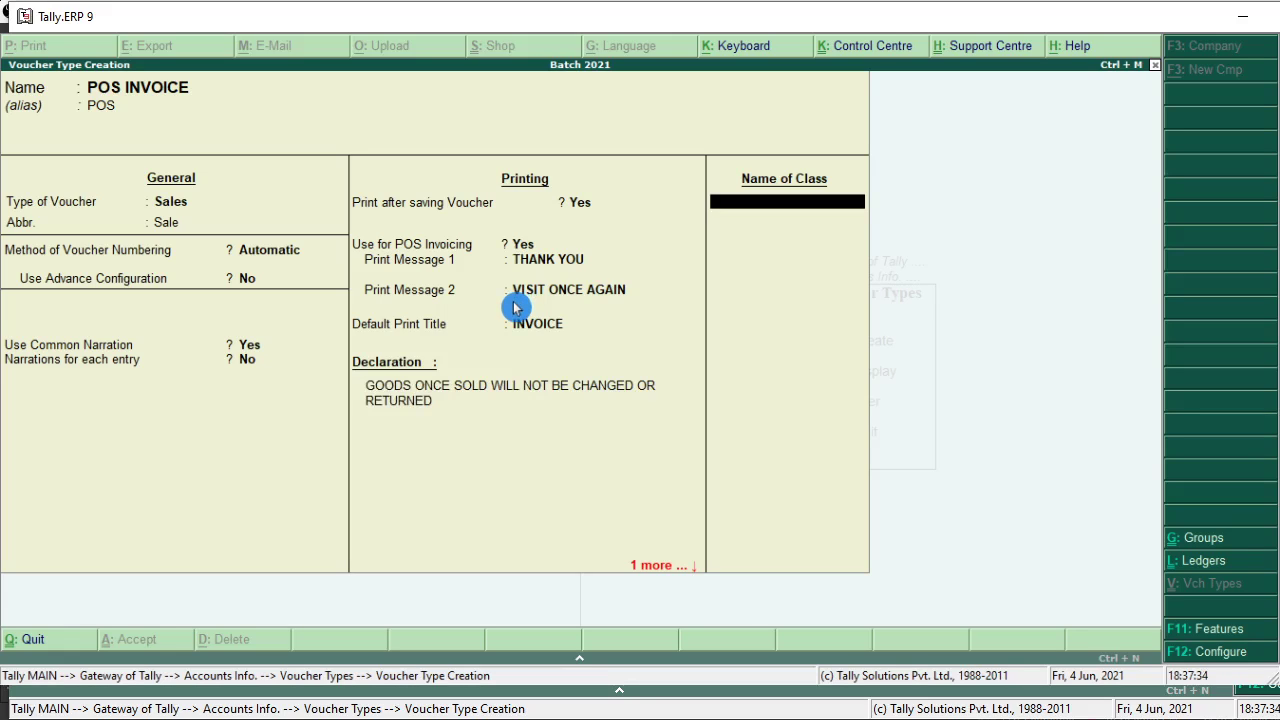
pyautogui.press('Return')
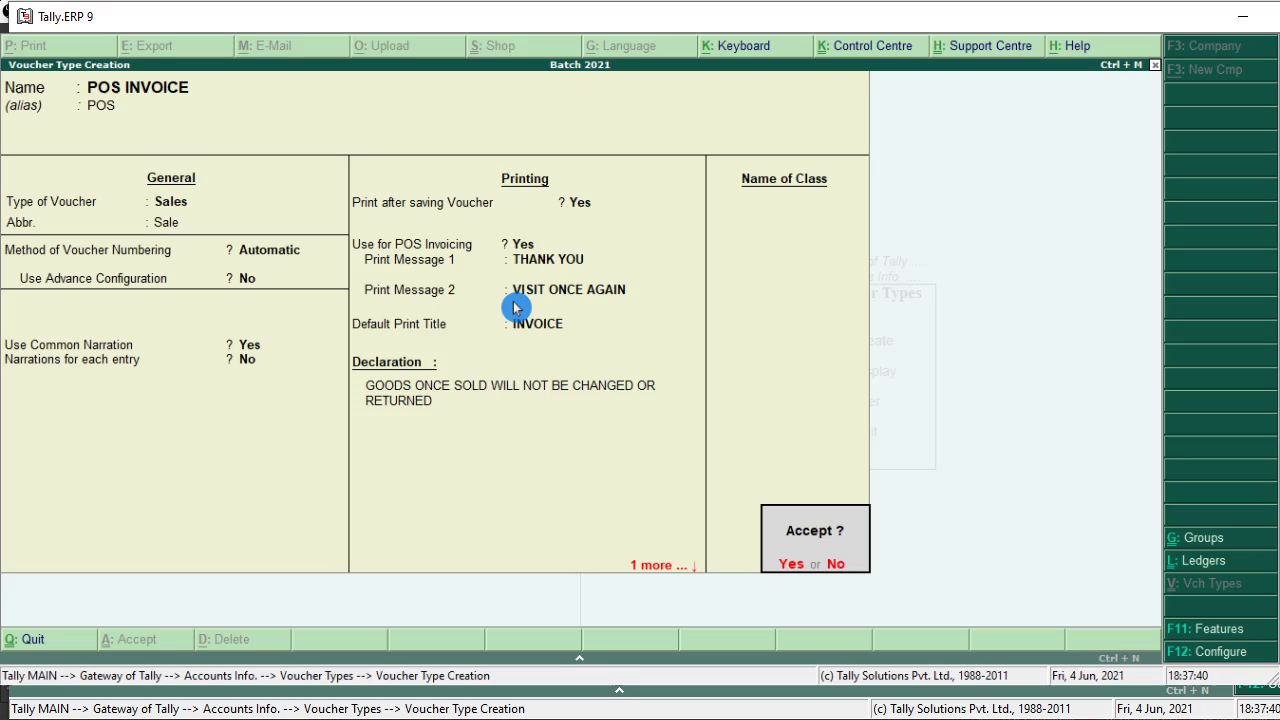
# Accept the POS INVOICE voucher type and quit Voucher Type Creation.
pyautogui.press('Return')
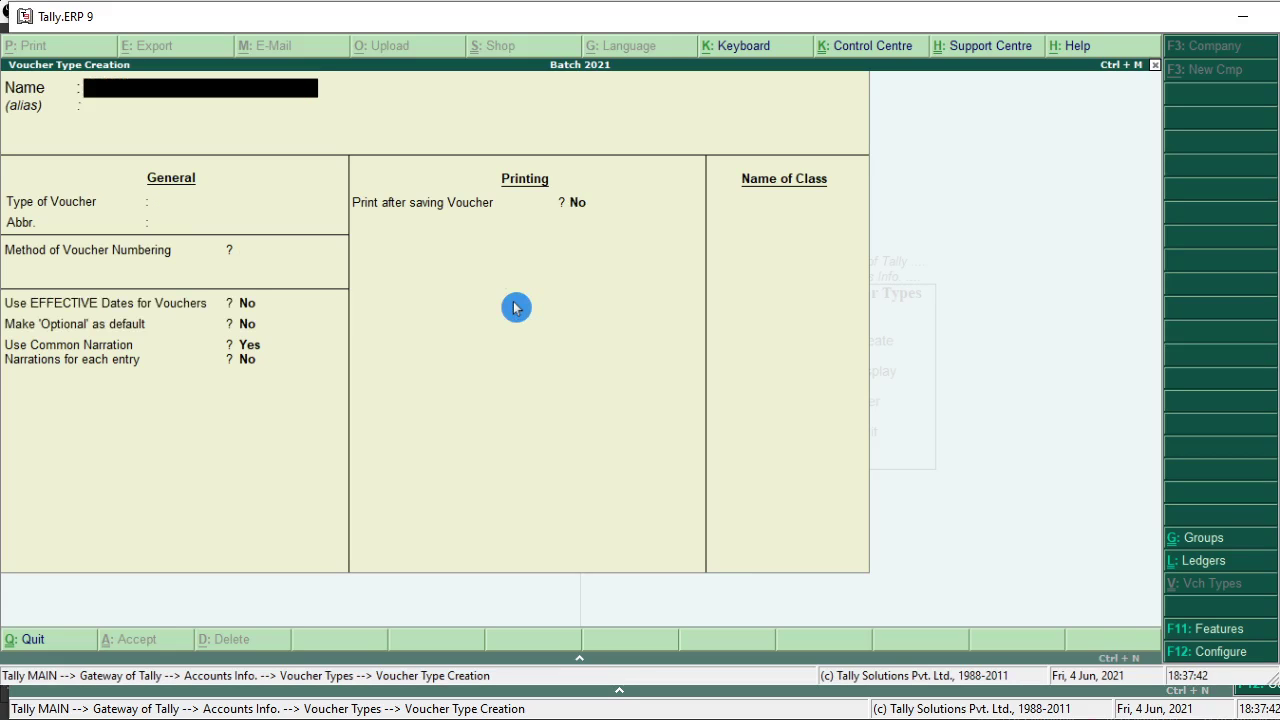
pyautogui.press('Escape')
pyautogui.press('Return')
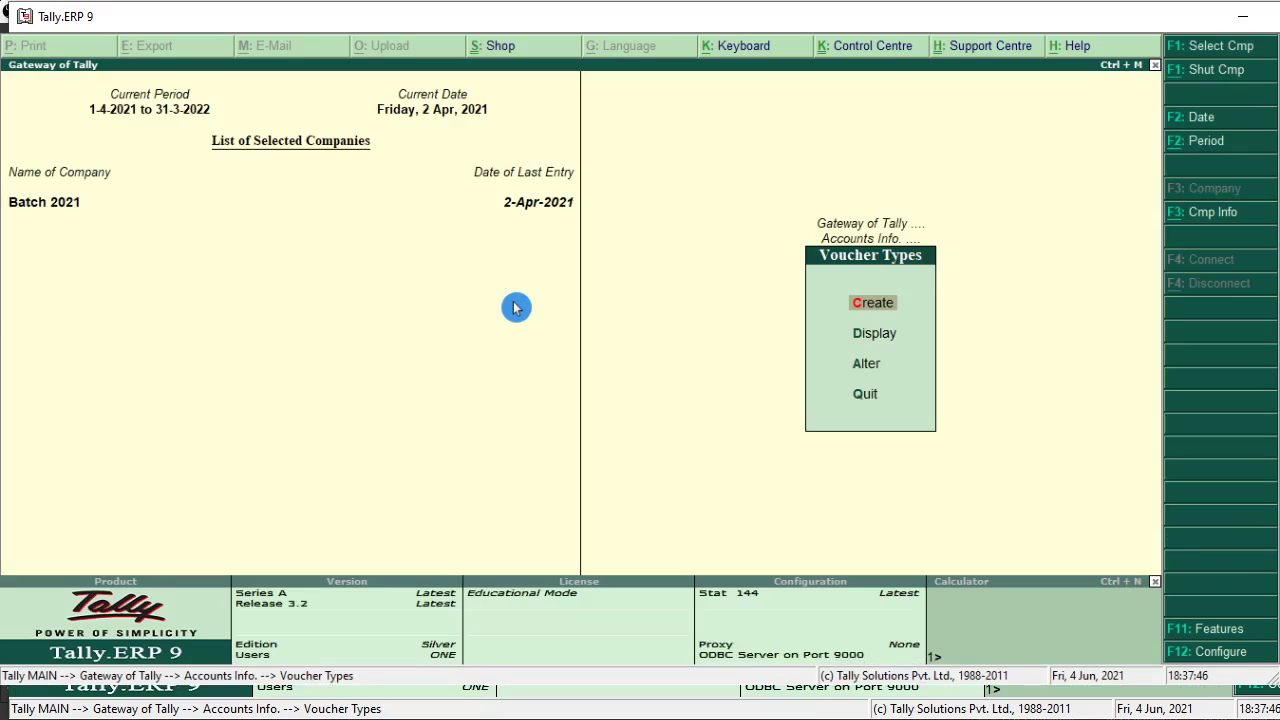
# Display the voucher types list and select POS INVOICE.
pyautogui.press('Down')
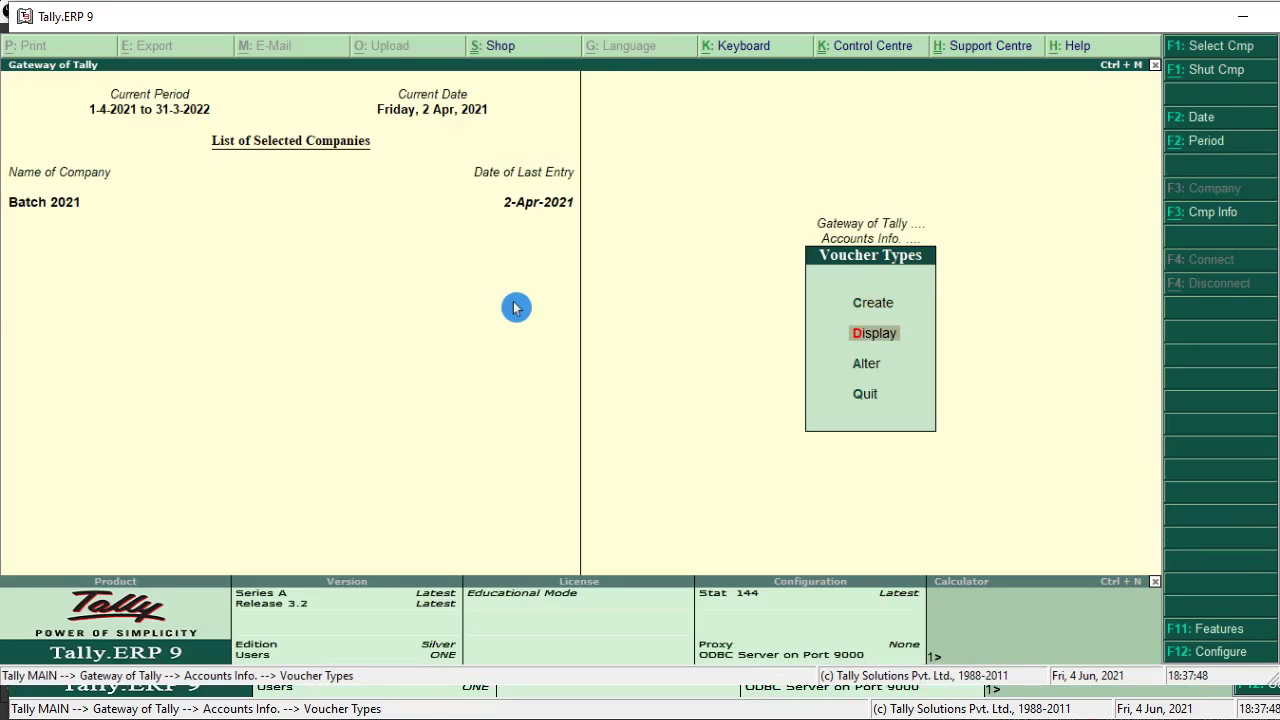
pyautogui.press('Return')
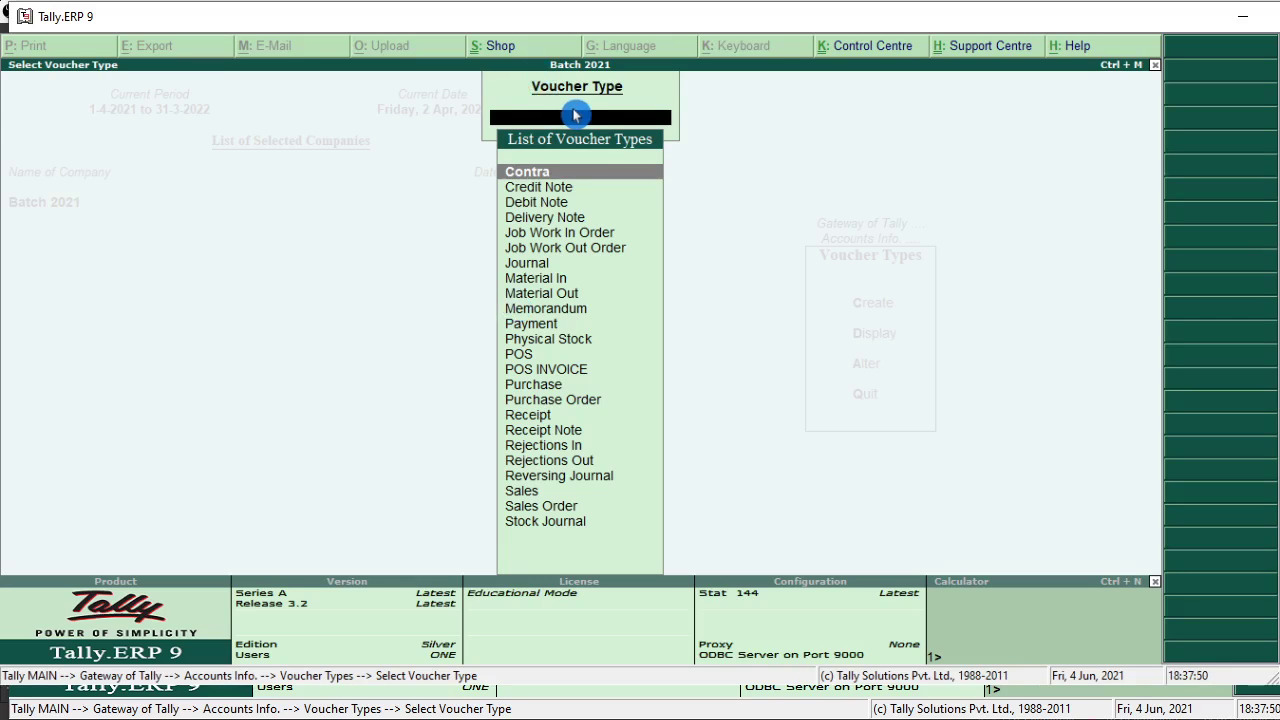
pyautogui.click(545, 374)
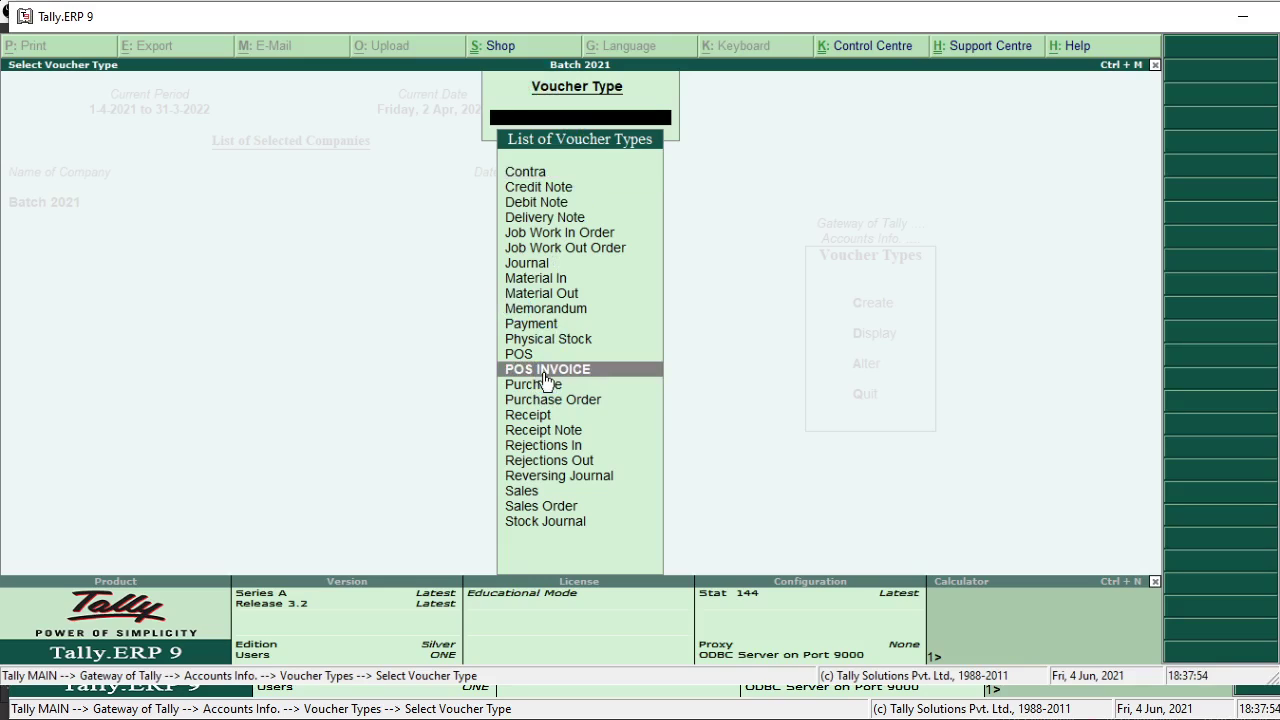